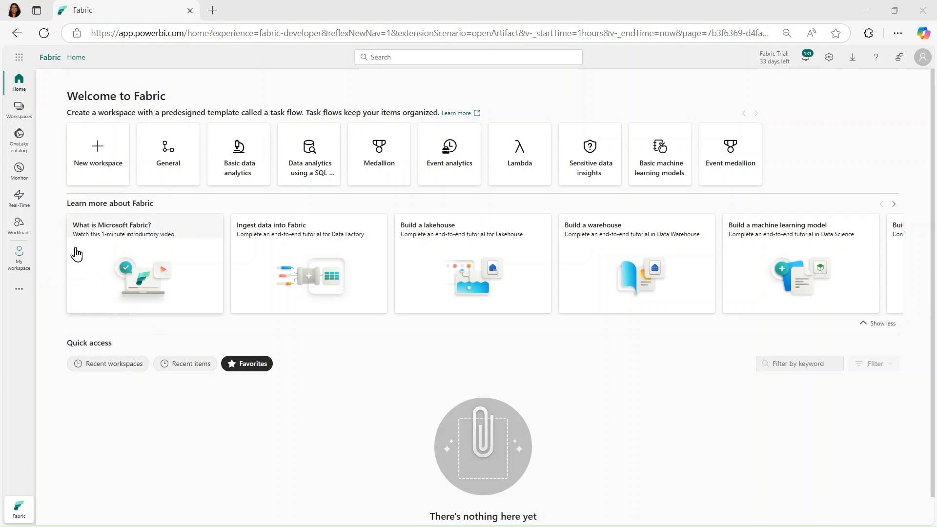
Create a new workspace named DP700Lab7, checking the license modes in its advanced settings
click(22, 111)
click(107, 510)
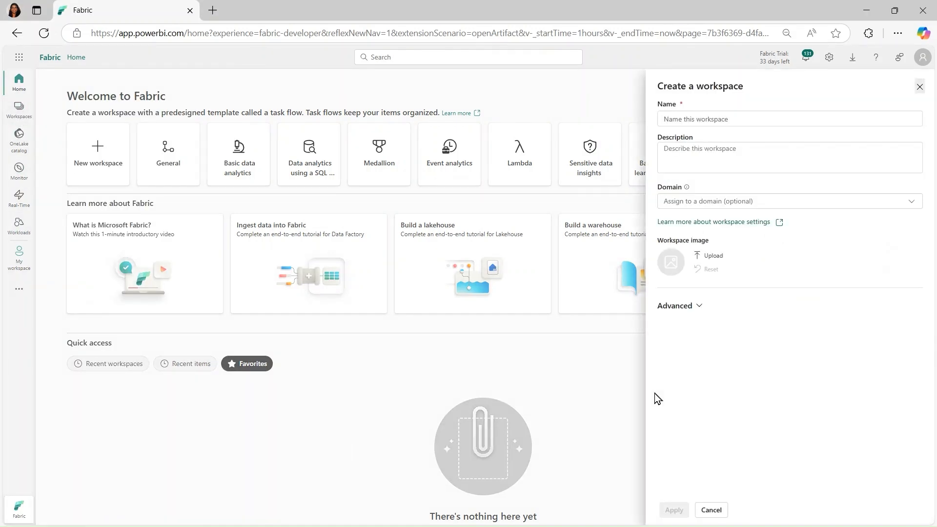
click(732, 115)
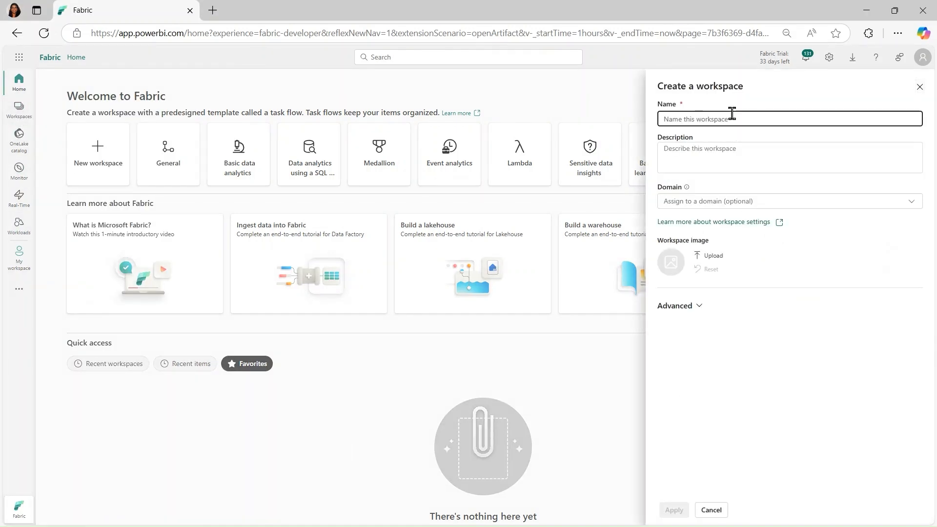
text(Da)
key(BackSpace)
text(P700)
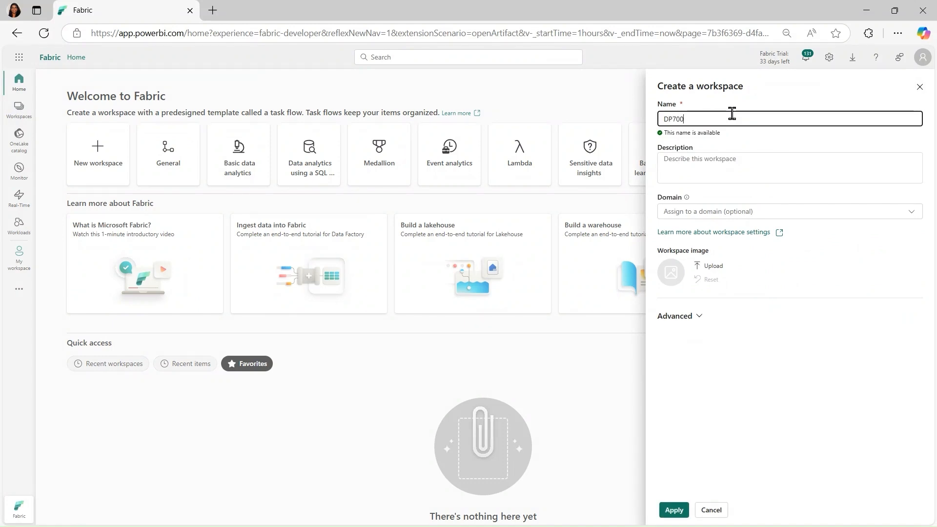
text(Lab7)
click(701, 318)
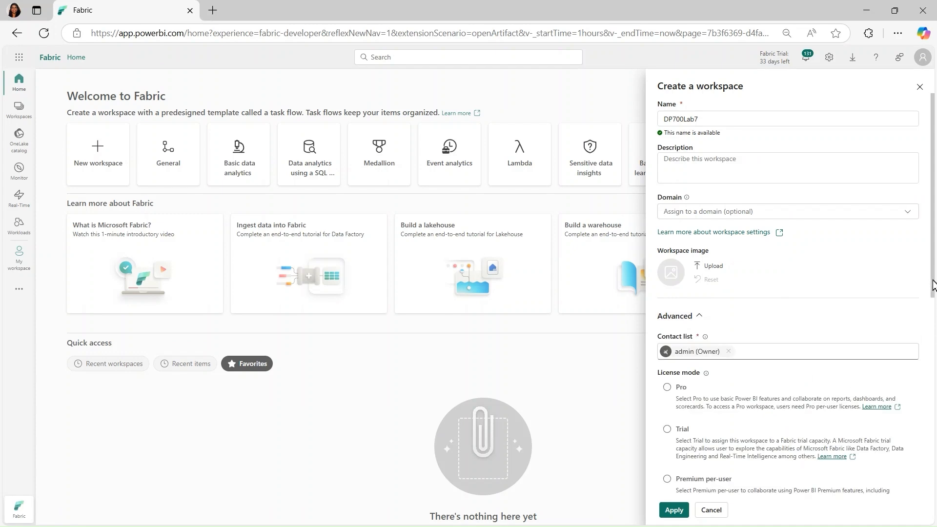
scroll(933, 286, down, 4)
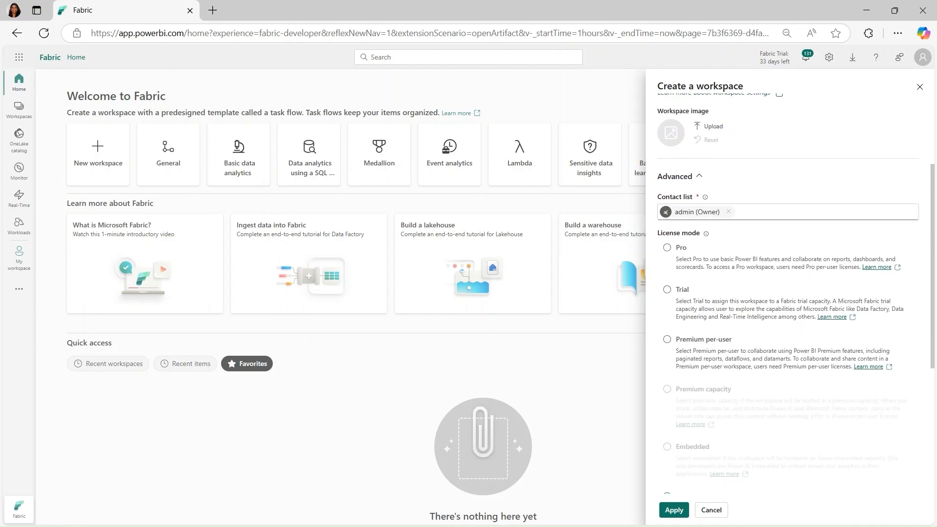
click(673, 510)
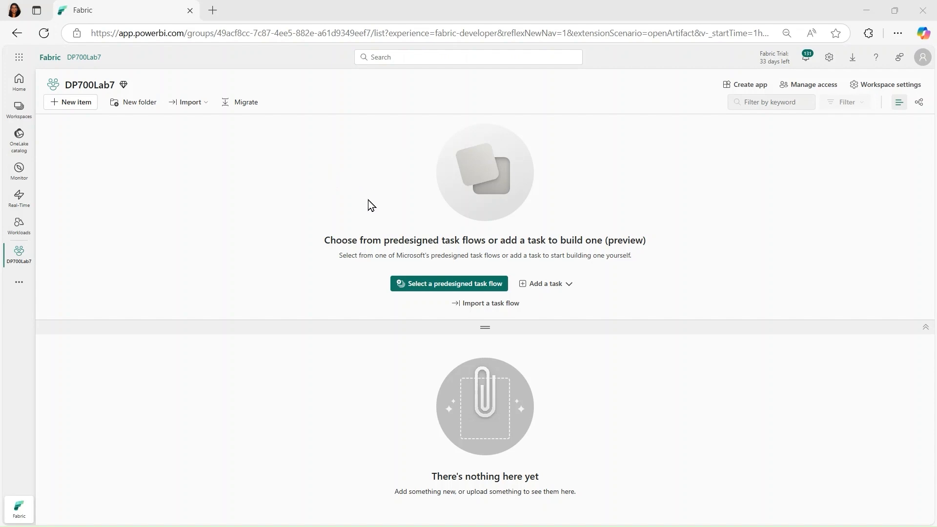
Open the Real-Time hub and review all data streams and the user's own data streams
click(23, 208)
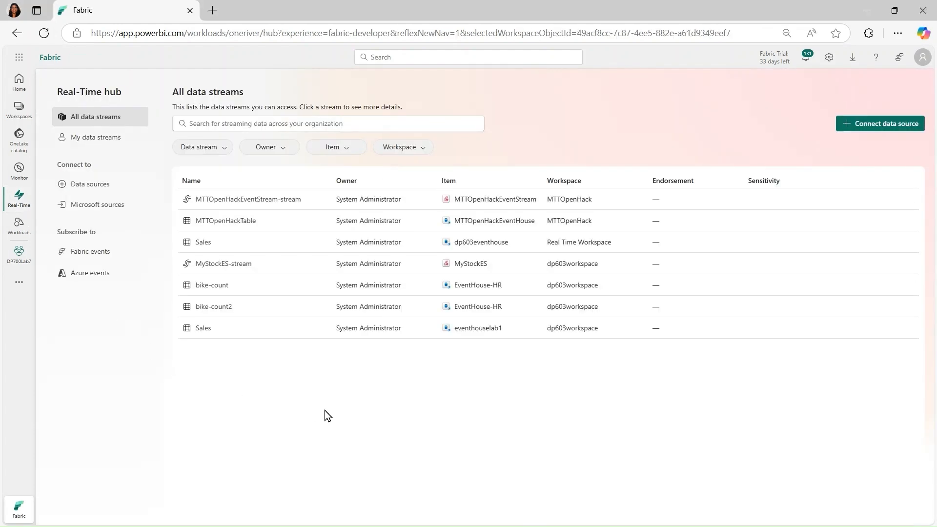
click(126, 125)
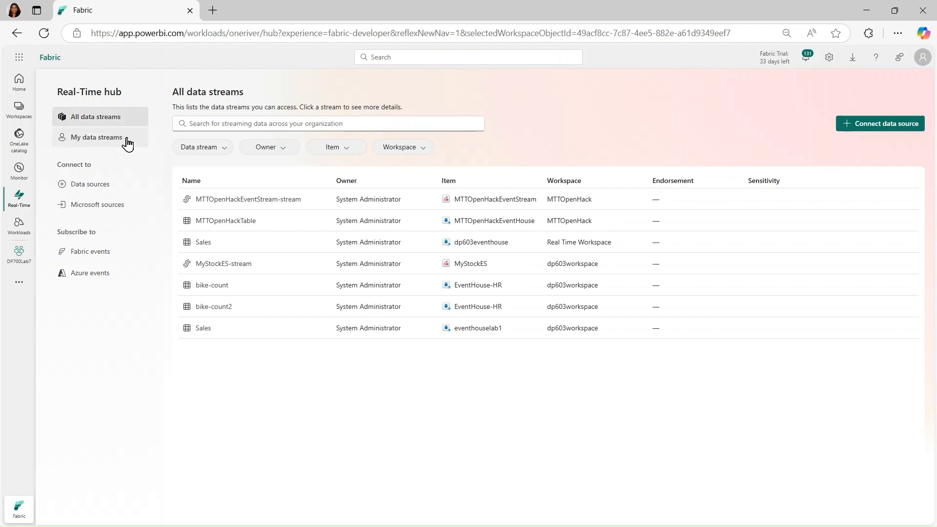
click(127, 140)
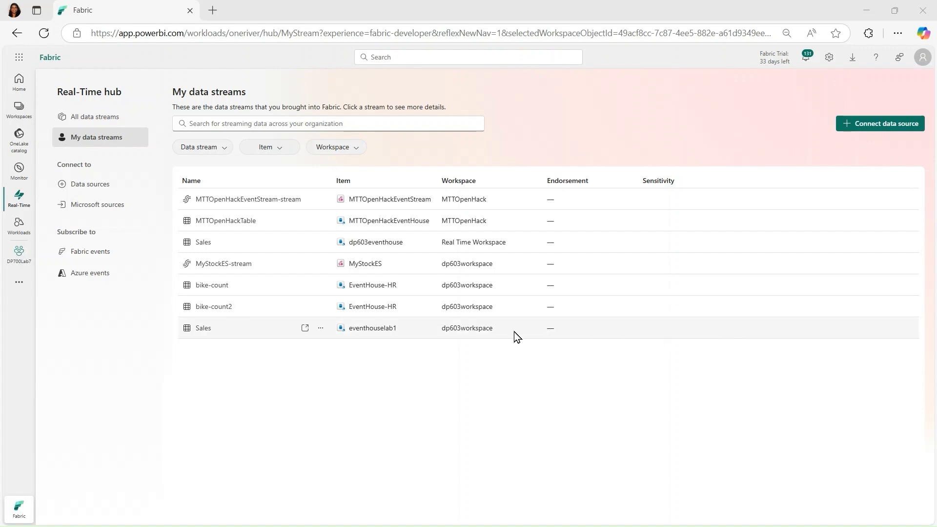
Start connecting the Stock market sample from the Real-Time hub's data sources and name the source stock
click(97, 187)
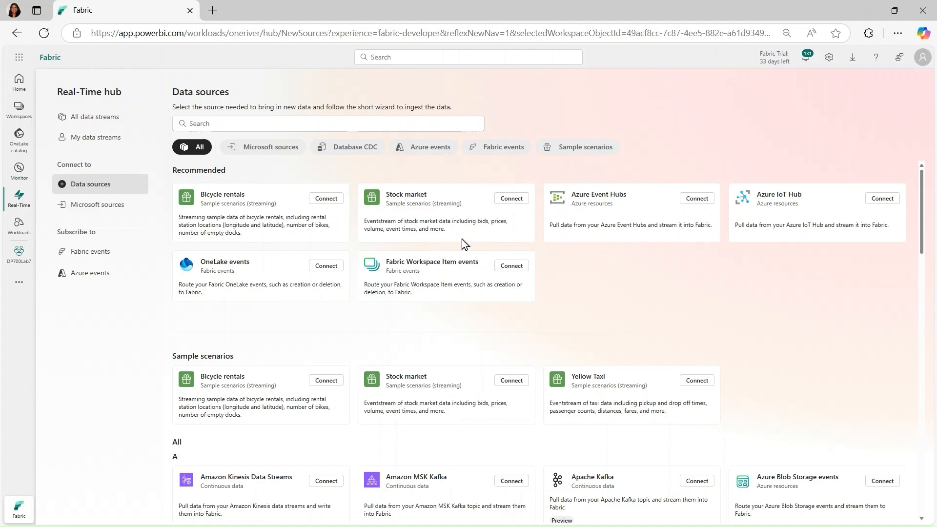
drag(921, 245, 906, 473)
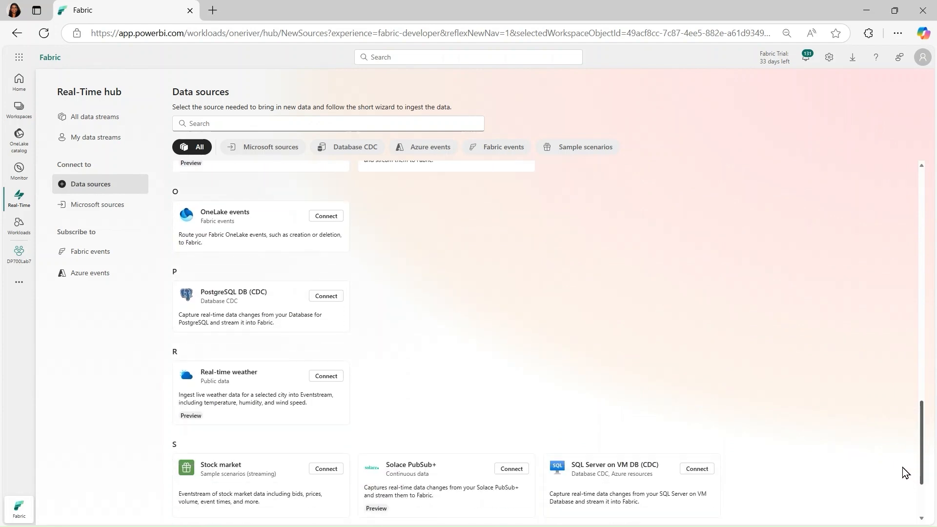
drag(904, 472, 899, 224)
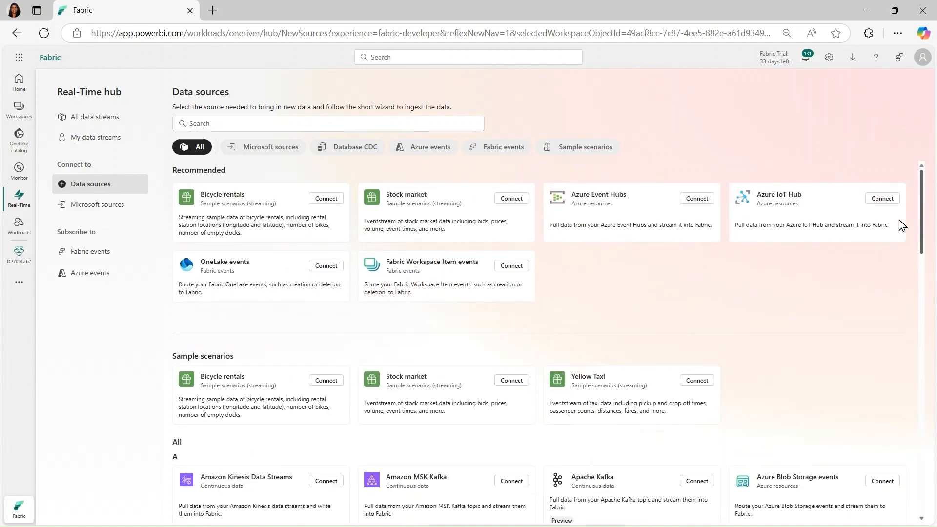
click(516, 201)
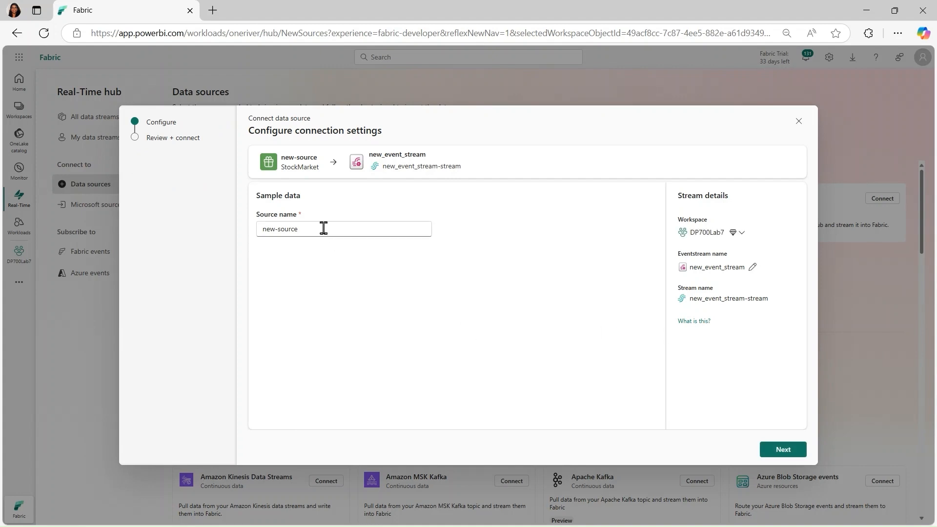
drag(322, 228, 256, 235)
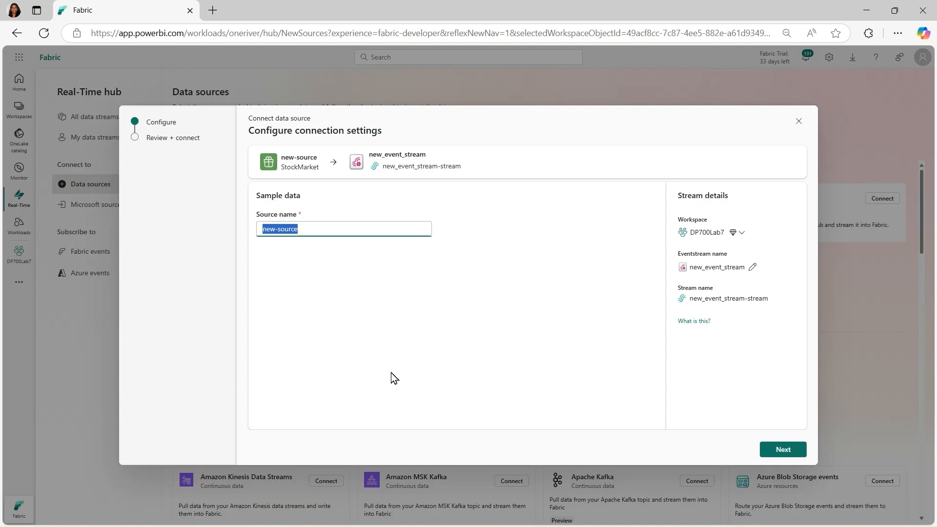
text(stock)
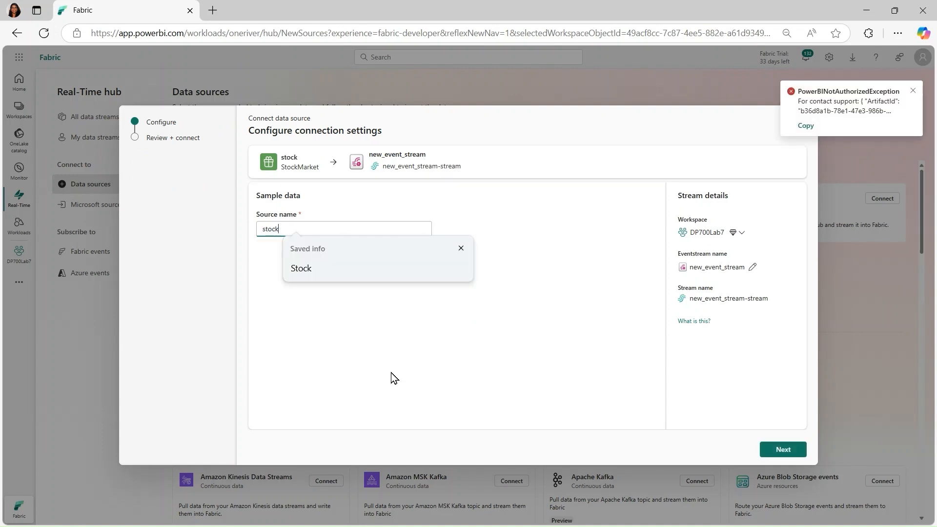
click(914, 93)
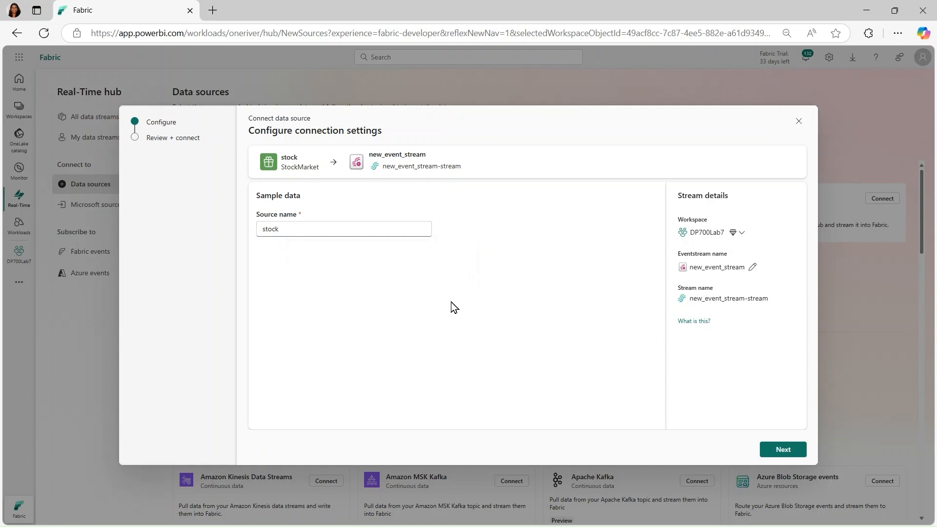
Rename the eventstream as stock-data_event_stream in the stream details
click(721, 272)
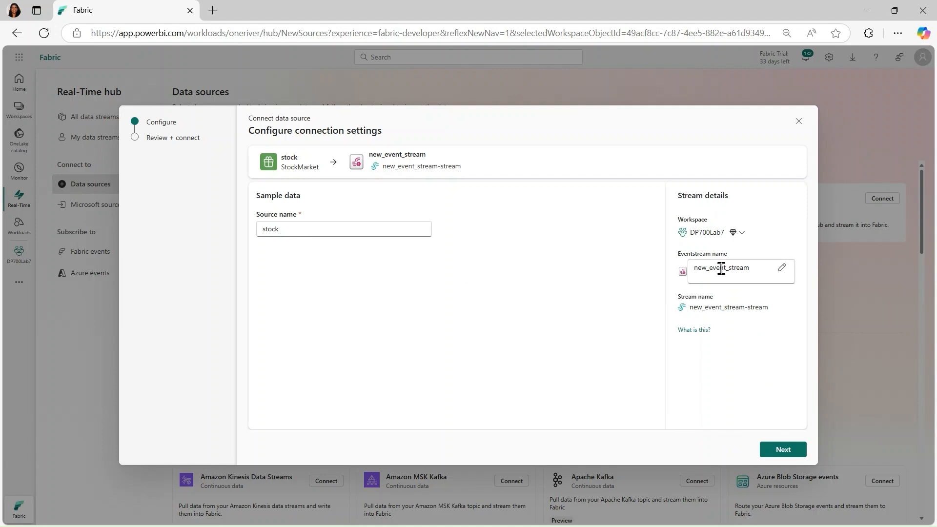
drag(750, 267, 685, 271)
text(stock-data)
click(726, 384)
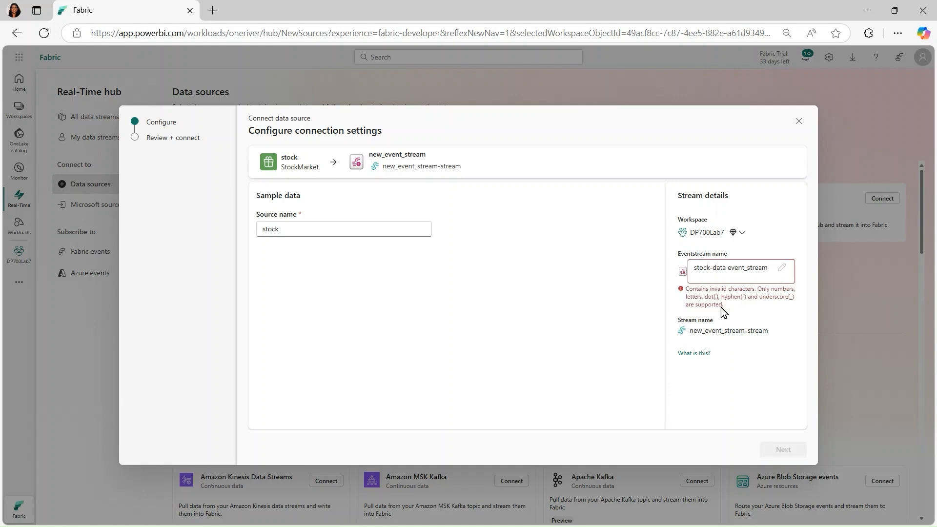
click(727, 270)
key(BackSpace)
text(_)
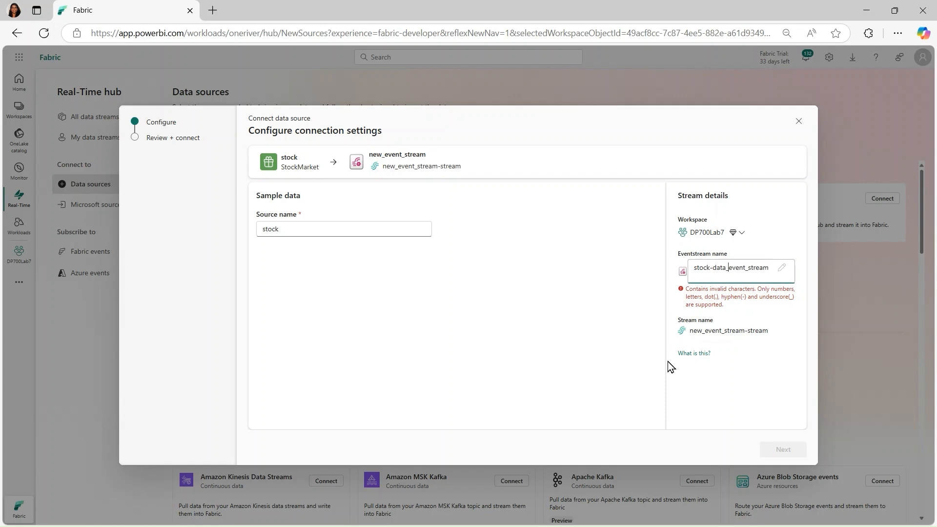
click(729, 408)
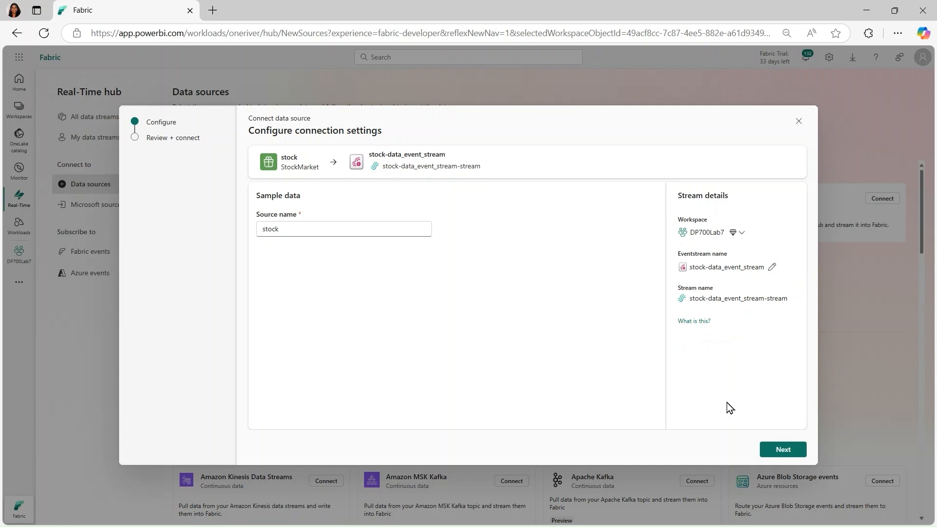
Review and connect the stock source, and open the resulting eventstream
click(787, 450)
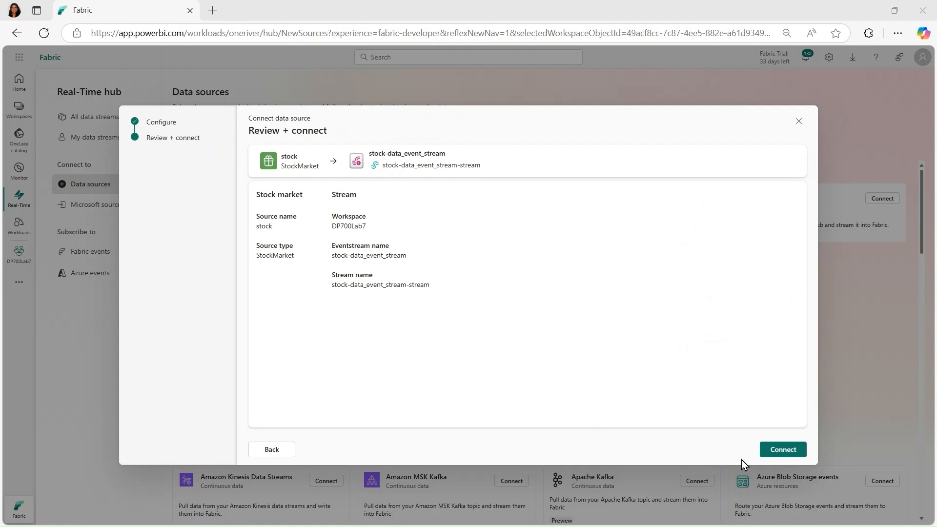
click(790, 453)
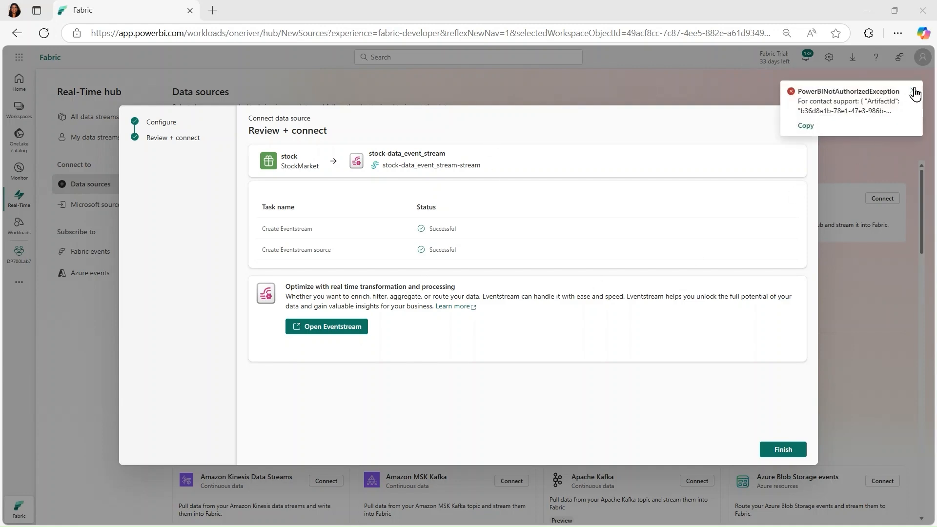
click(912, 92)
click(316, 333)
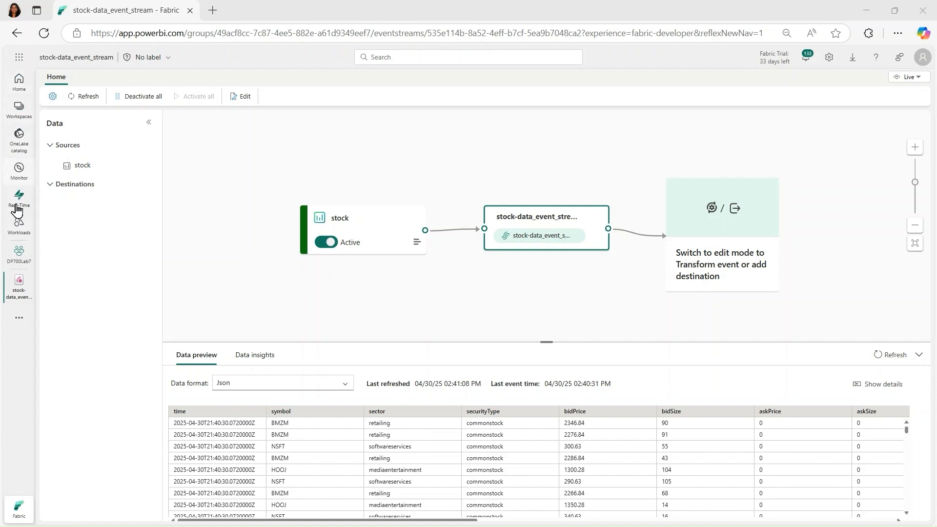
Create a Real-Time Intelligence eventhouse named DP700Lab7EH in the DP700Lab7 workspace
click(19, 324)
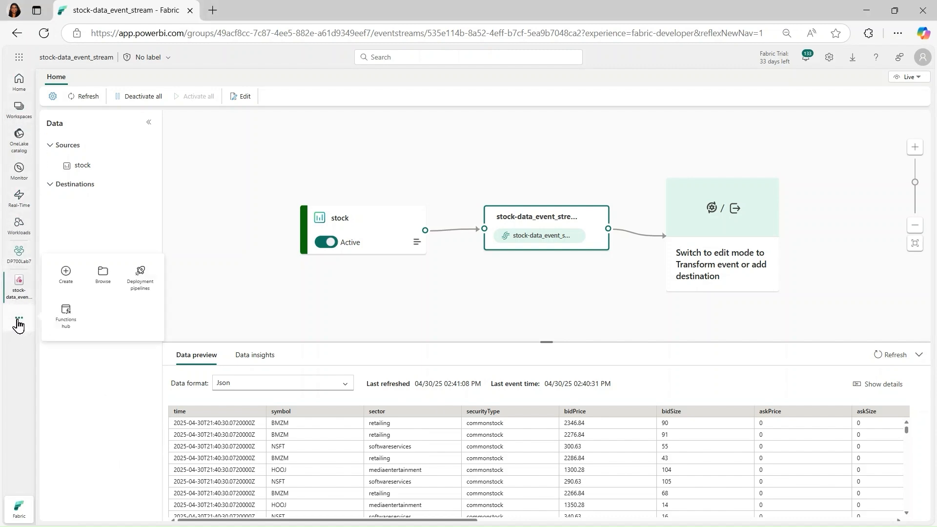
click(72, 289)
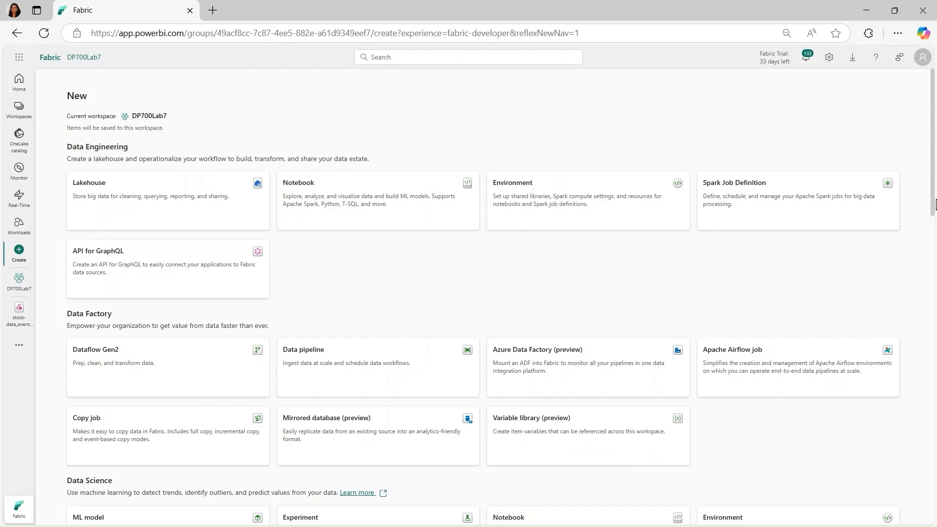
drag(936, 204, 920, 523)
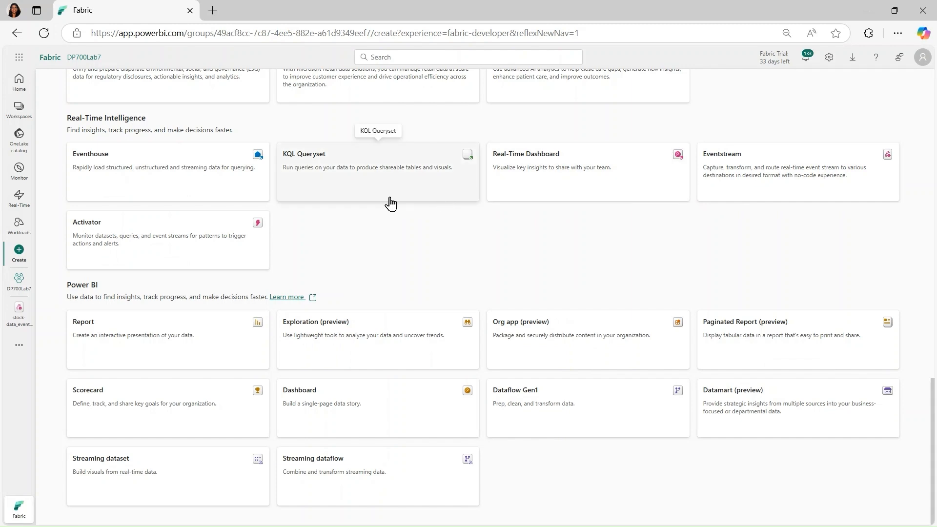
click(179, 185)
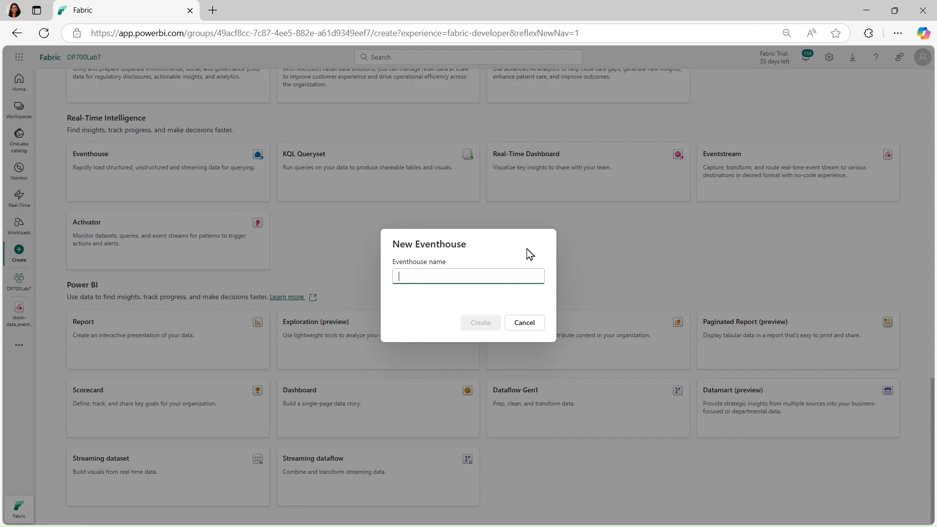
text(DP)
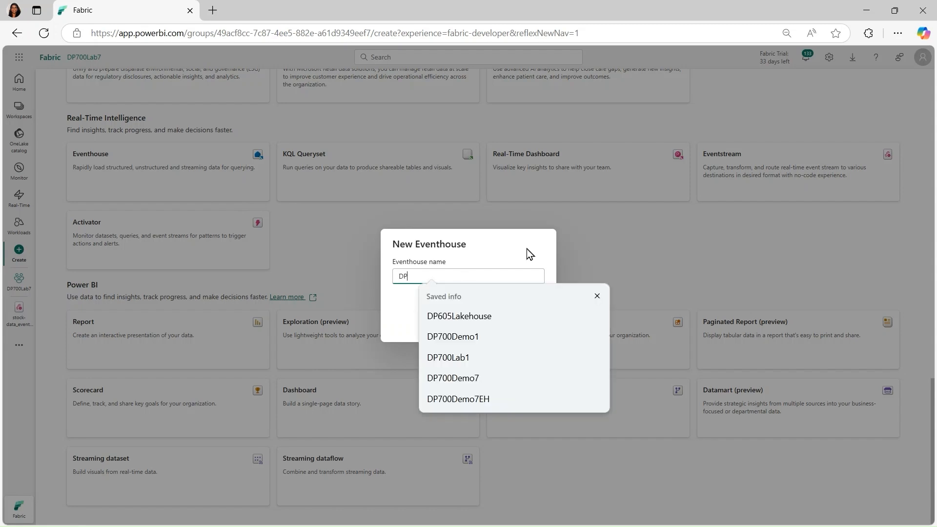
text(700)
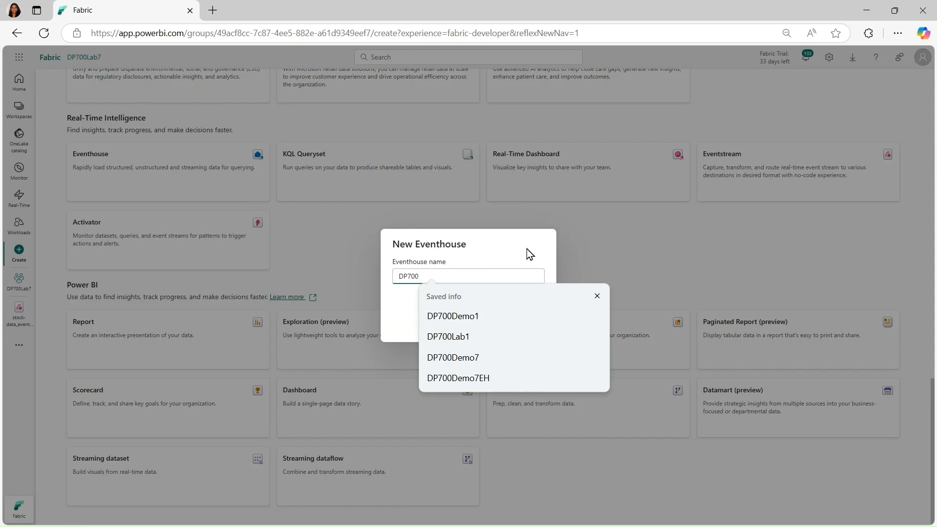
text(L)
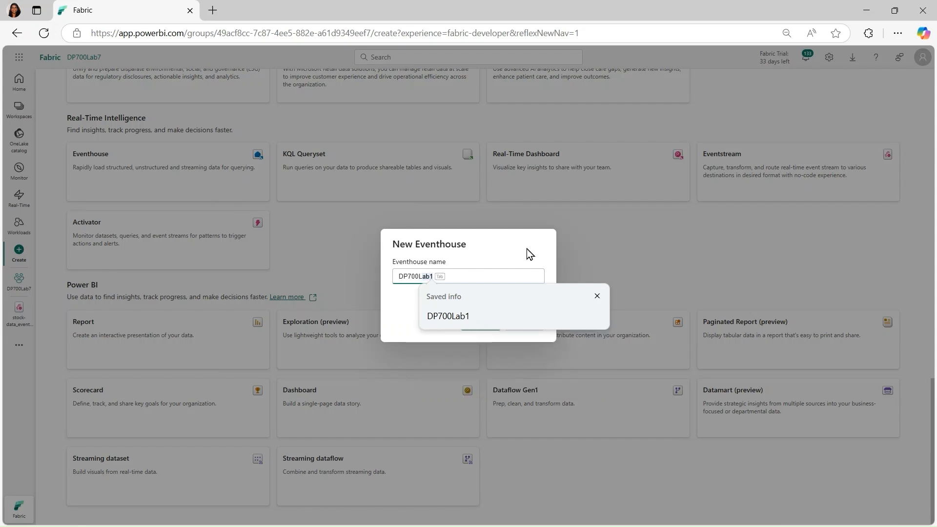
text(ab7)
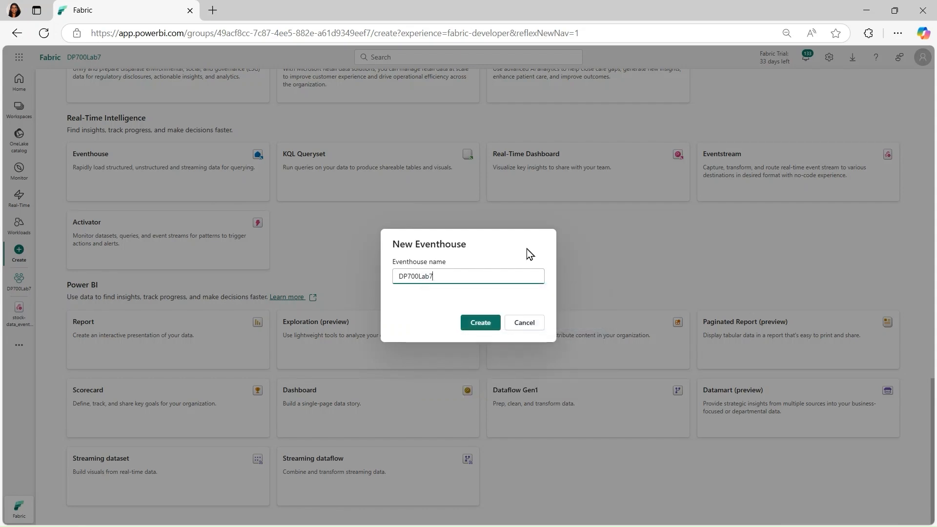
text(EH)
click(482, 328)
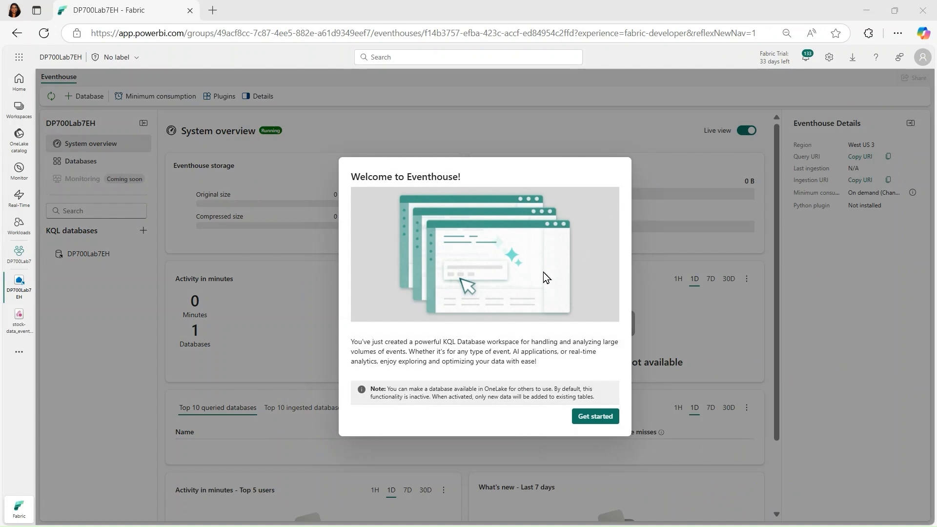
Step through the eventhouse welcome tour and dismiss it
click(598, 419)
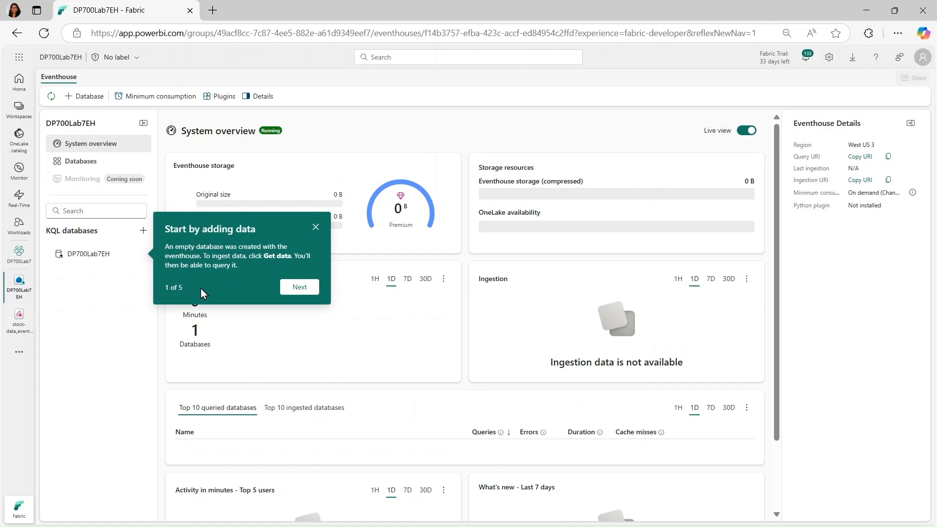
mouse_move(110, 264)
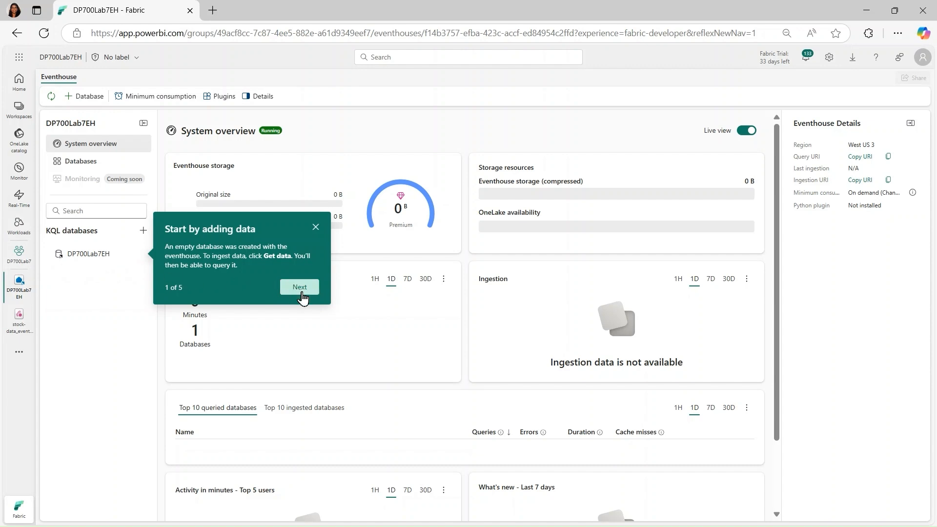
click(299, 288)
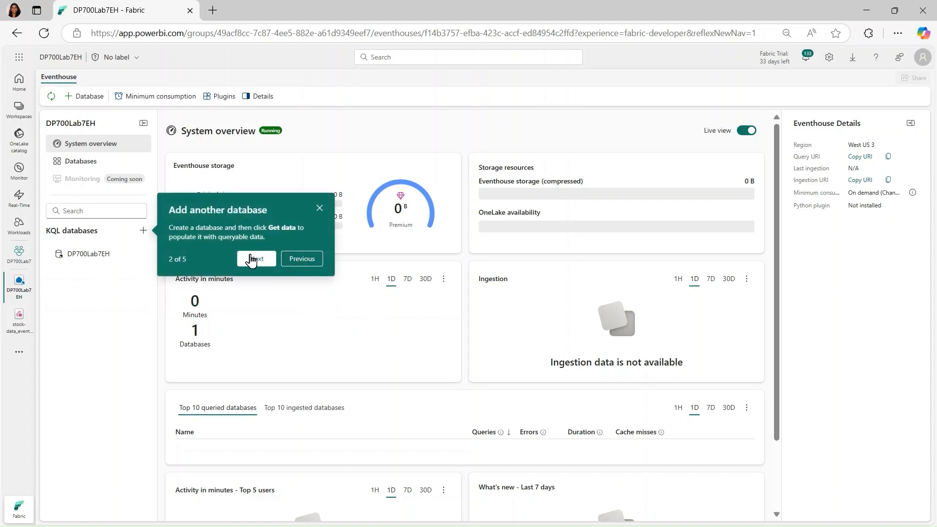
click(252, 259)
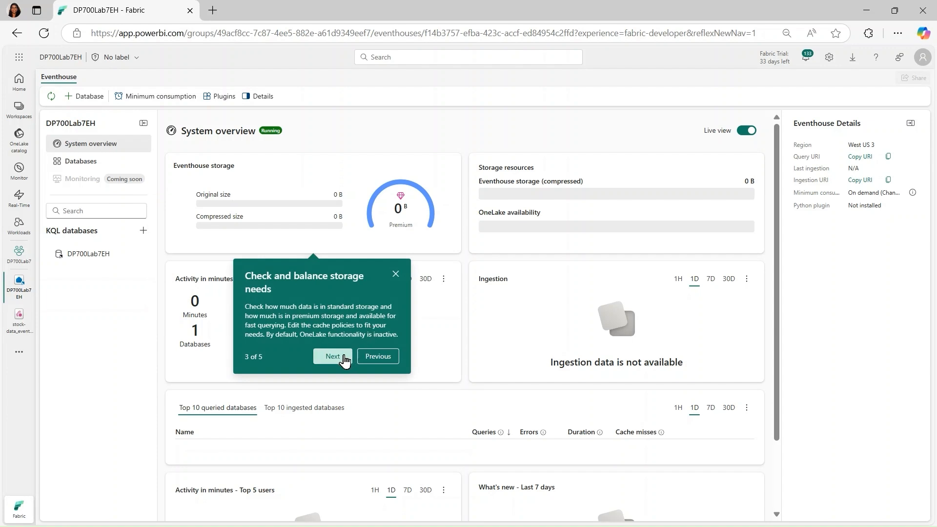
click(331, 358)
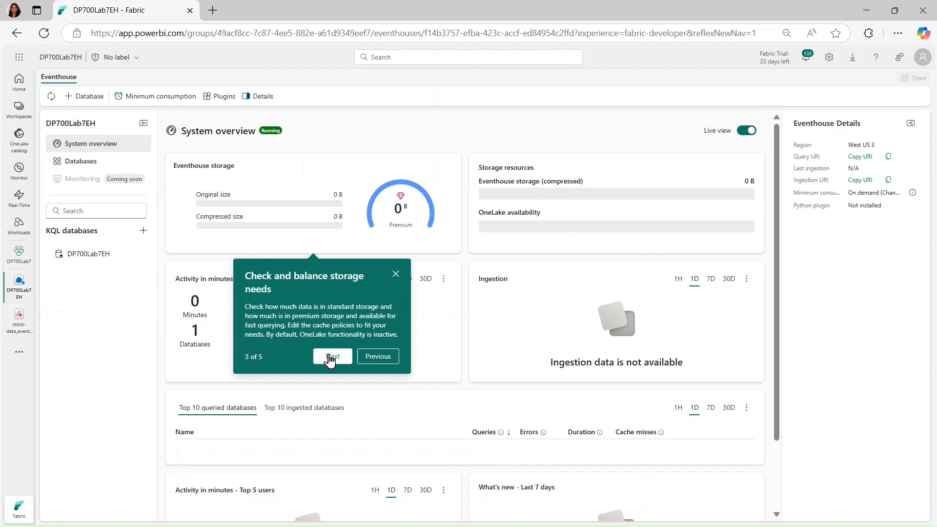
click(337, 459)
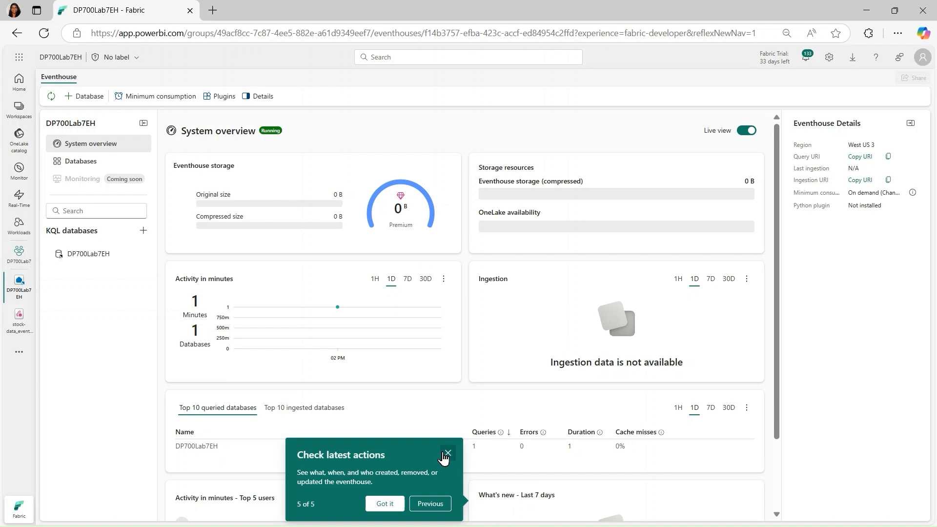
click(447, 455)
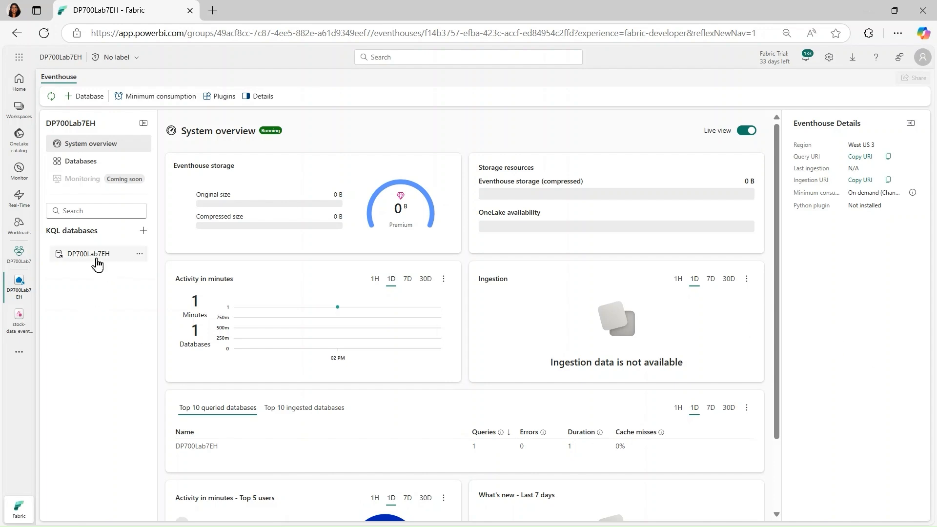
Open the DP700Lab7EH KQL database, view its queryset's sample queries and return to the database overview
click(97, 259)
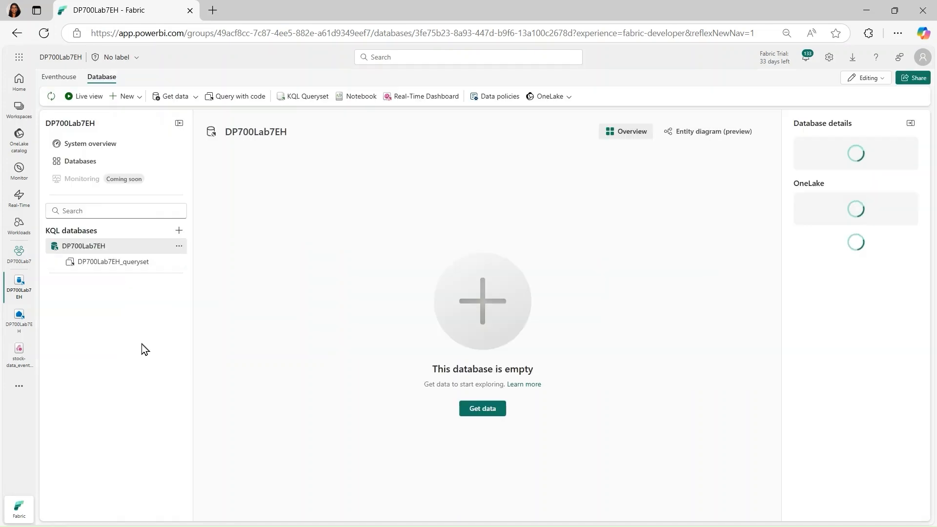
click(127, 266)
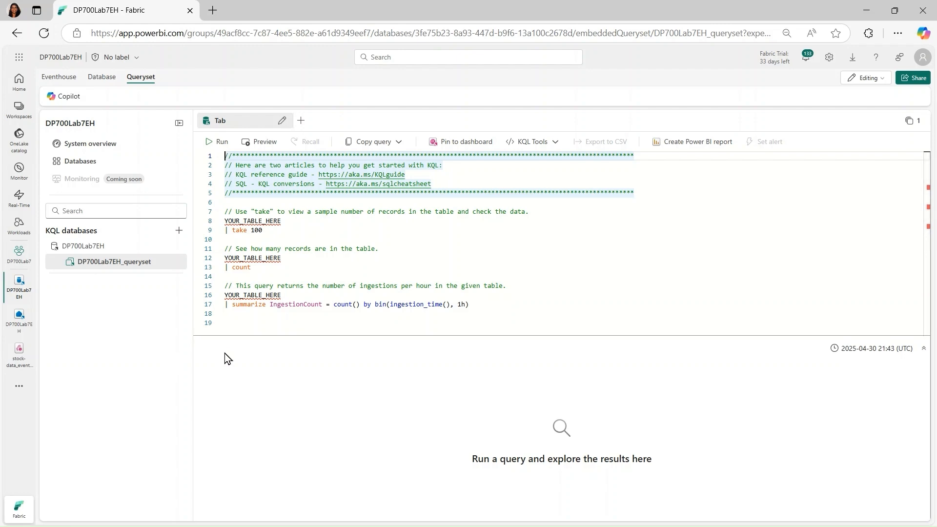
click(101, 251)
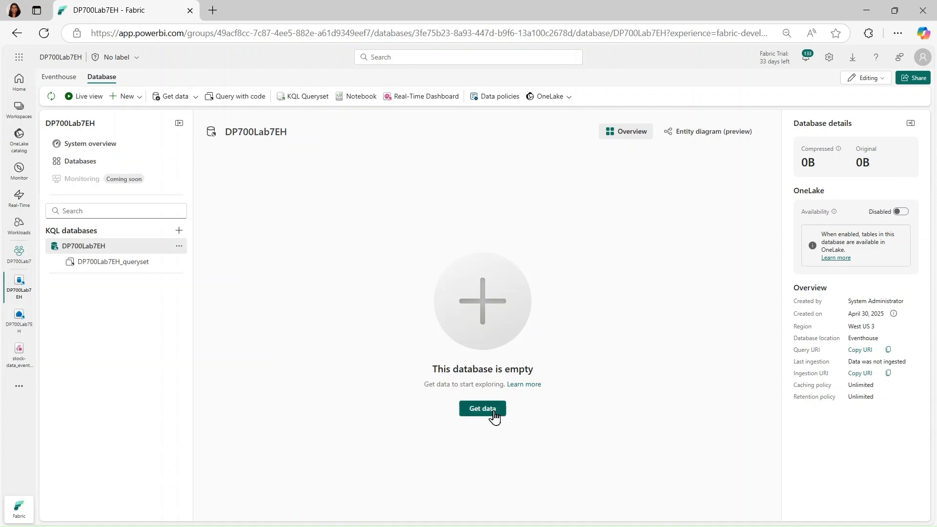
Start getting data from an existing eventstream into a new destination table named stock in the DP700Lab7EH database
click(195, 98)
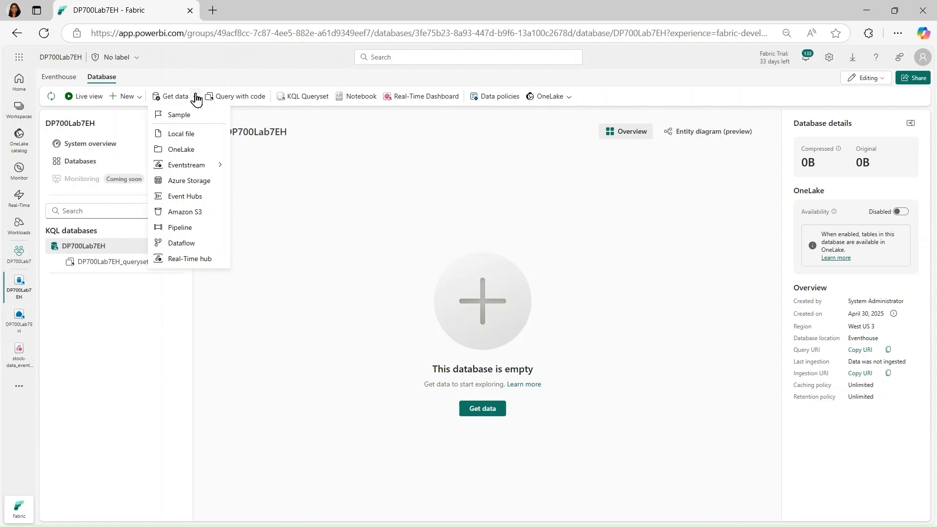
mouse_move(202, 168)
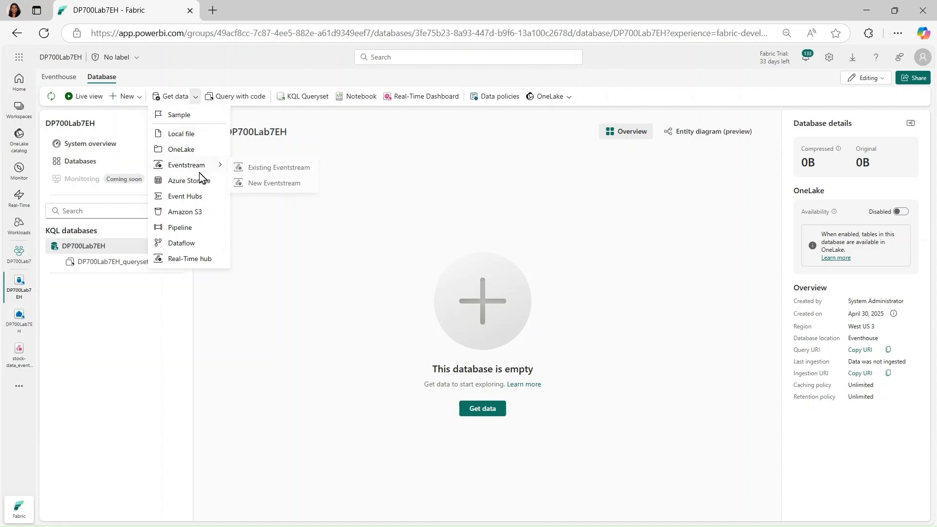
click(310, 174)
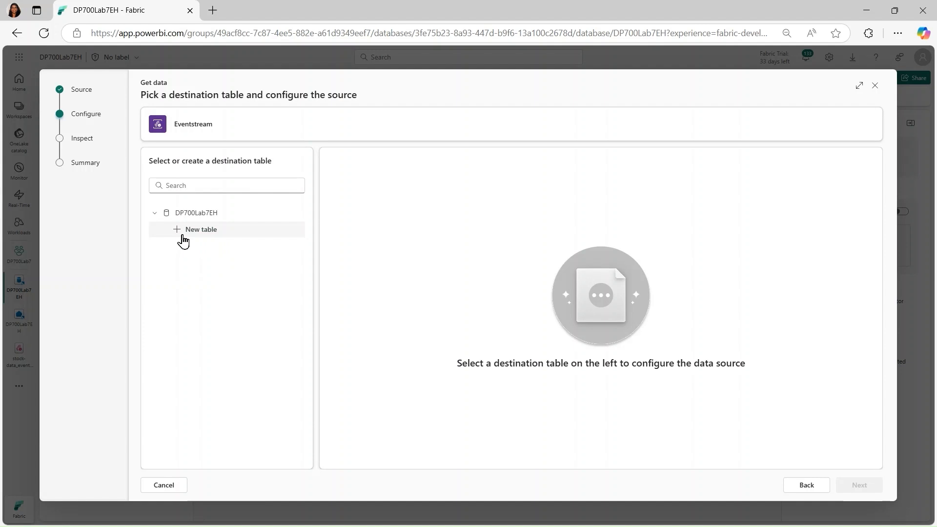
click(209, 229)
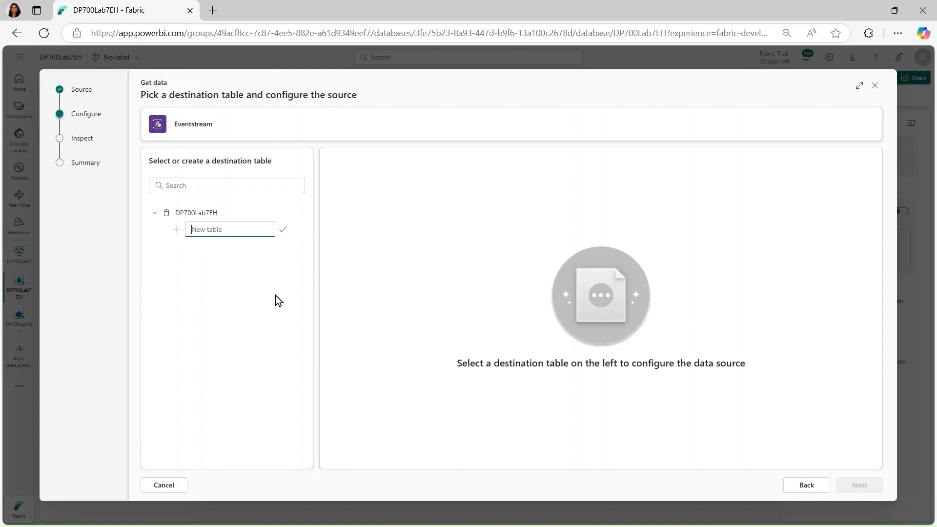
text(stock)
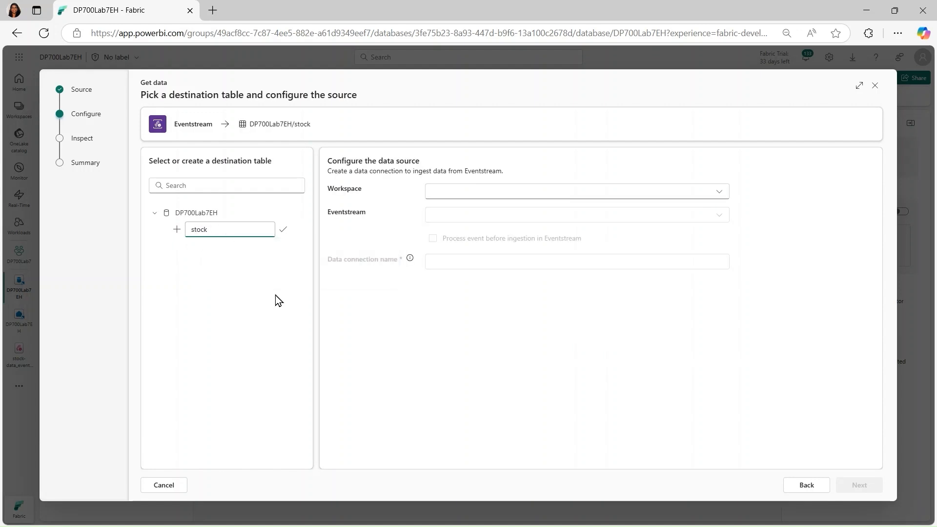
Configure the data source with workspace DP700Lab7 and eventstream stock-data_event_stream
click(716, 193)
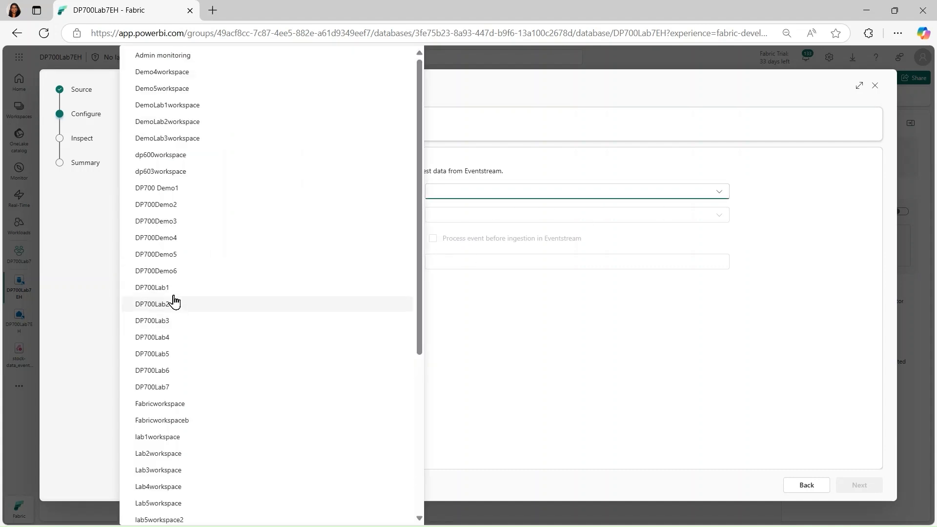
click(164, 392)
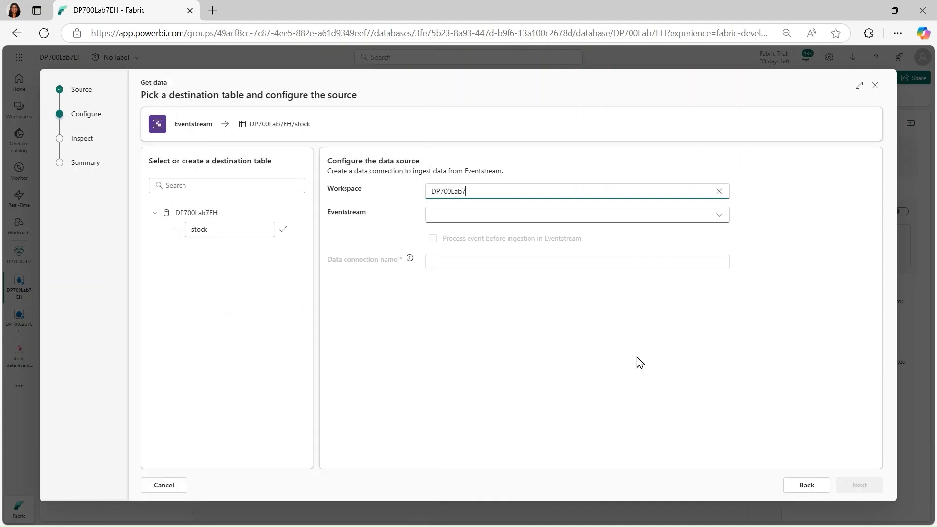
click(723, 222)
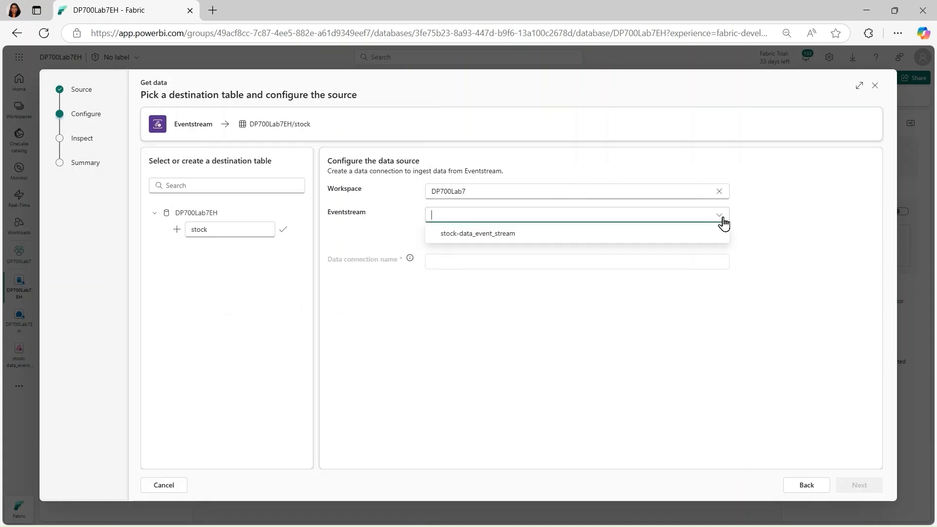
click(545, 244)
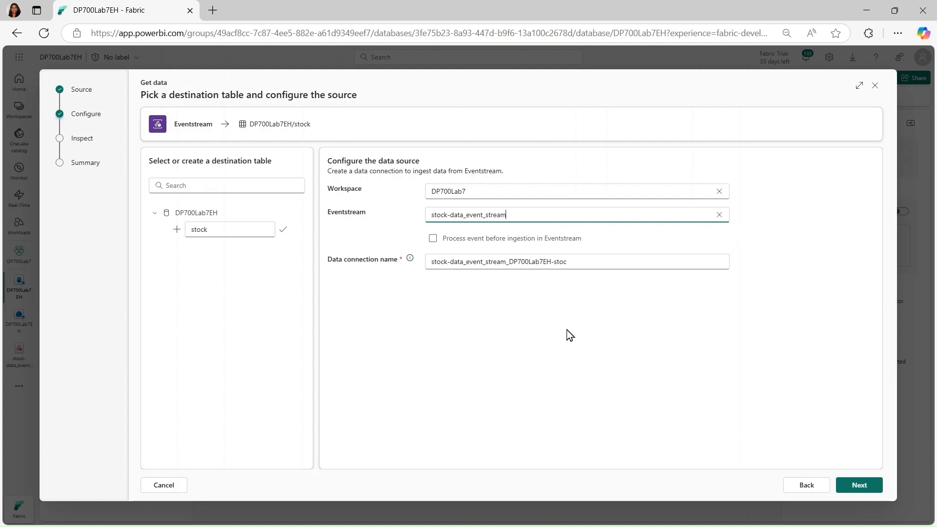
Inspect the sampled stock data, finish the ingestion setup and close the summary
click(860, 485)
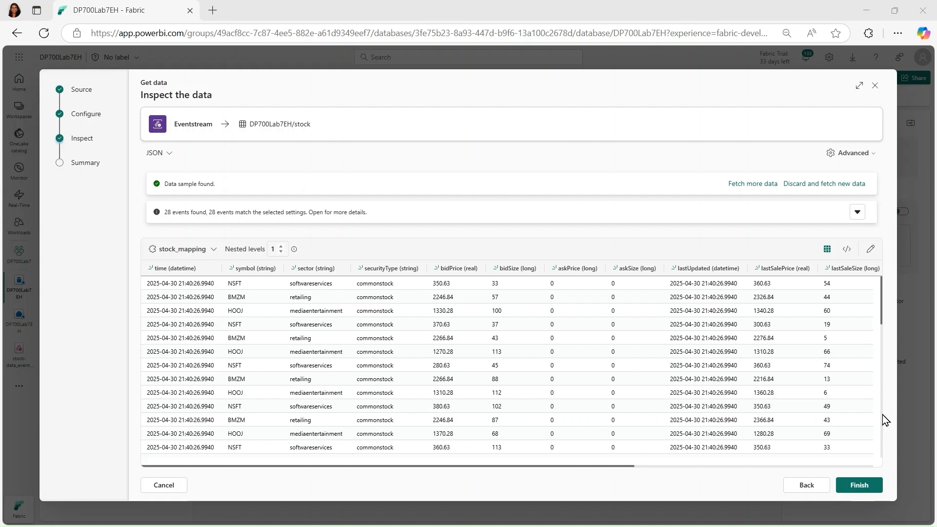
click(859, 486)
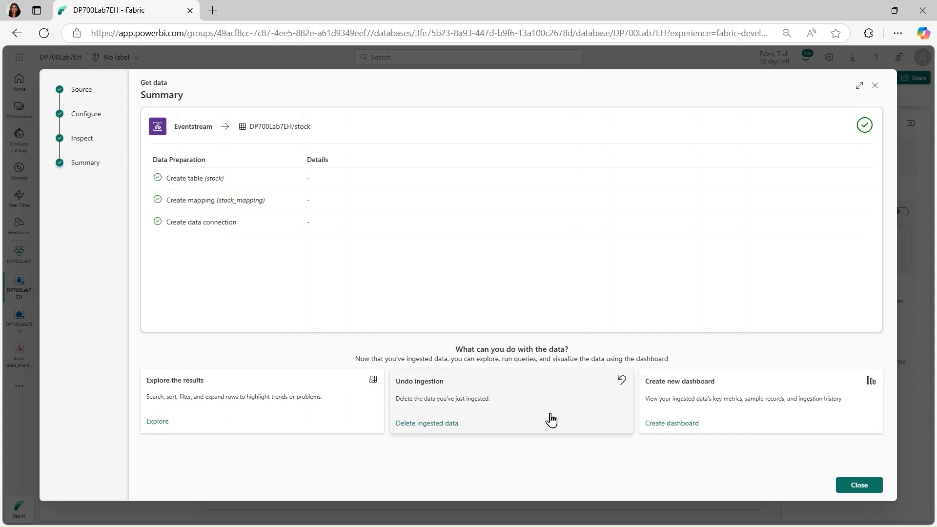
click(860, 486)
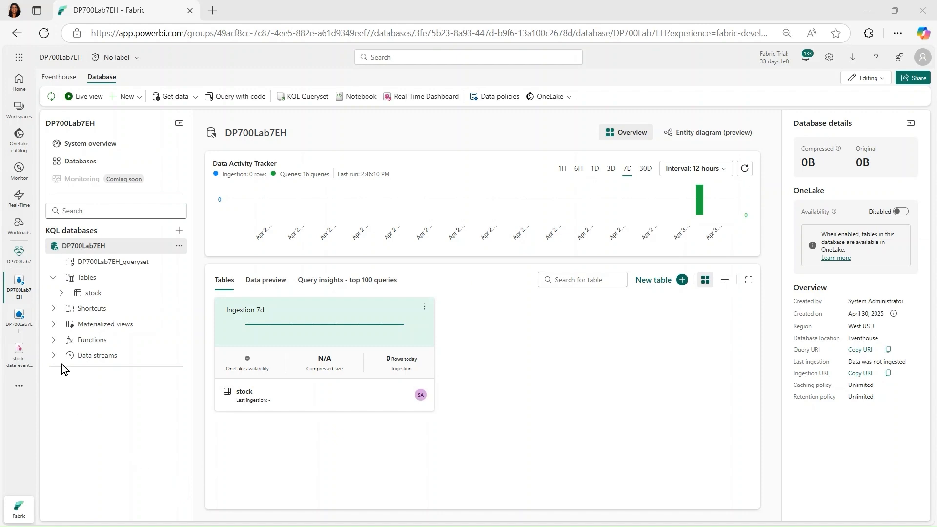
Open the stock-data_event_stream eventstream from the Real-Time hub to check its flow into the eventhouse destination
click(23, 201)
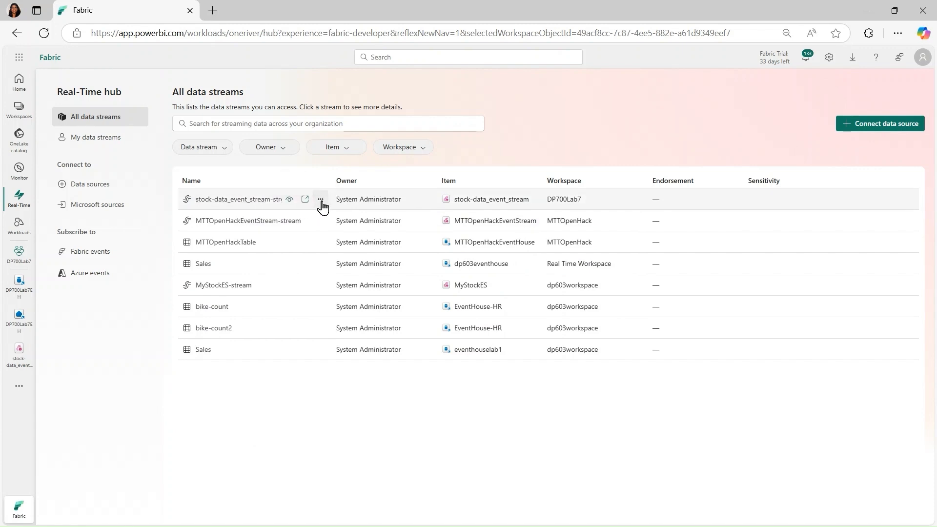
click(321, 200)
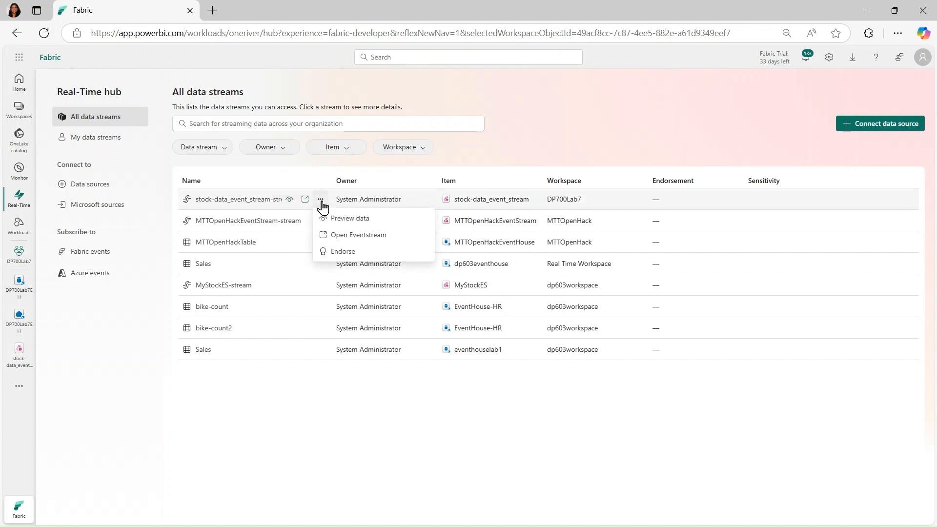
click(360, 238)
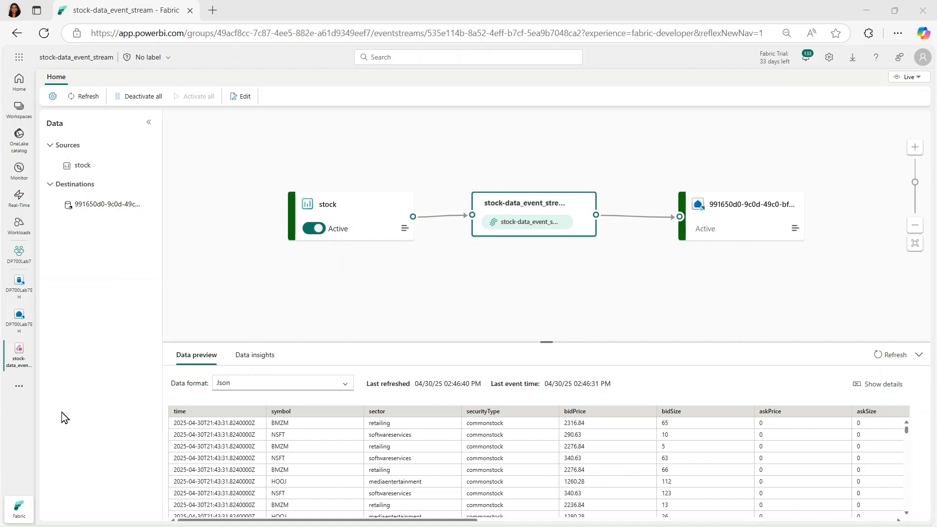
In the DP700Lab7EH queryset, replace the first query's table placeholder with stock and run the take 100 query
click(19, 297)
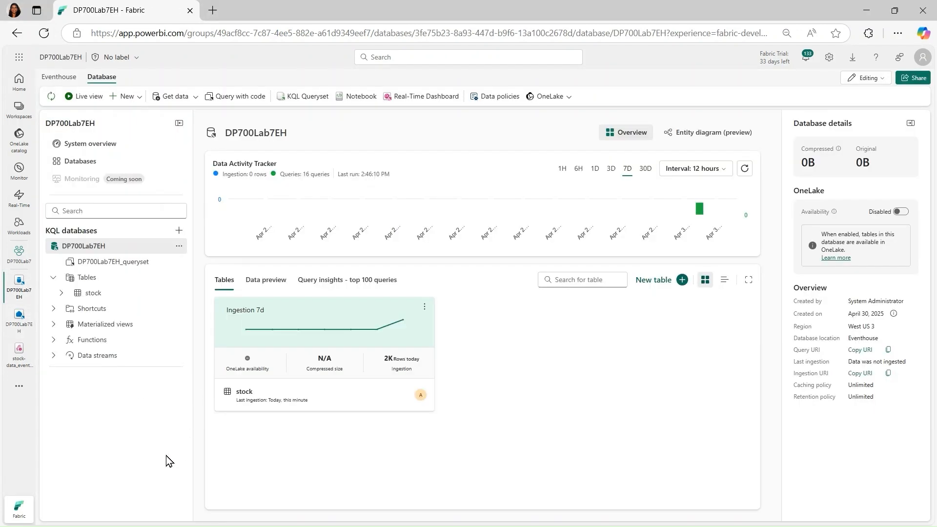
click(136, 263)
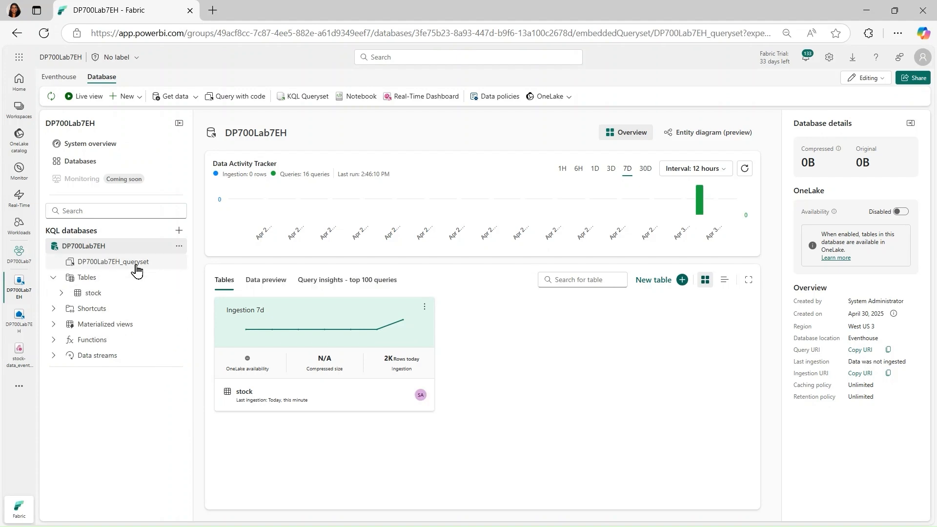
drag(282, 221, 218, 219)
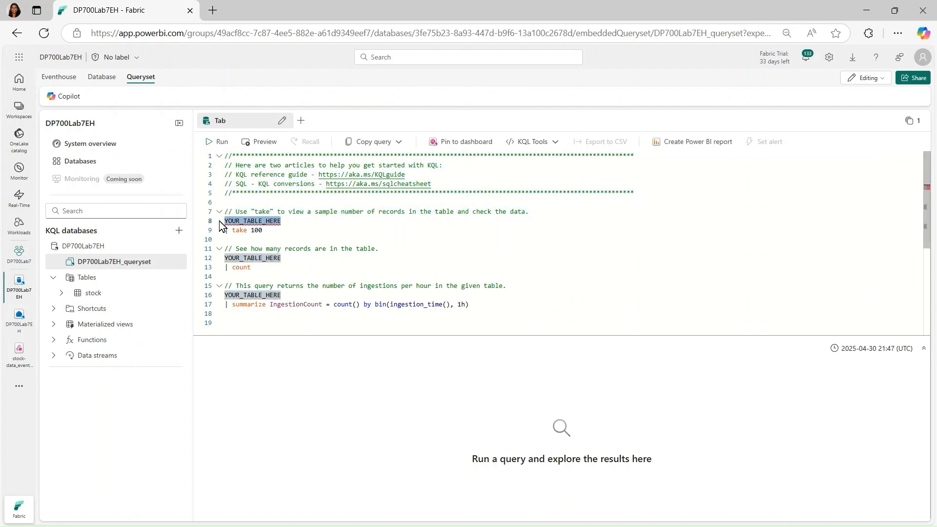
text(st)
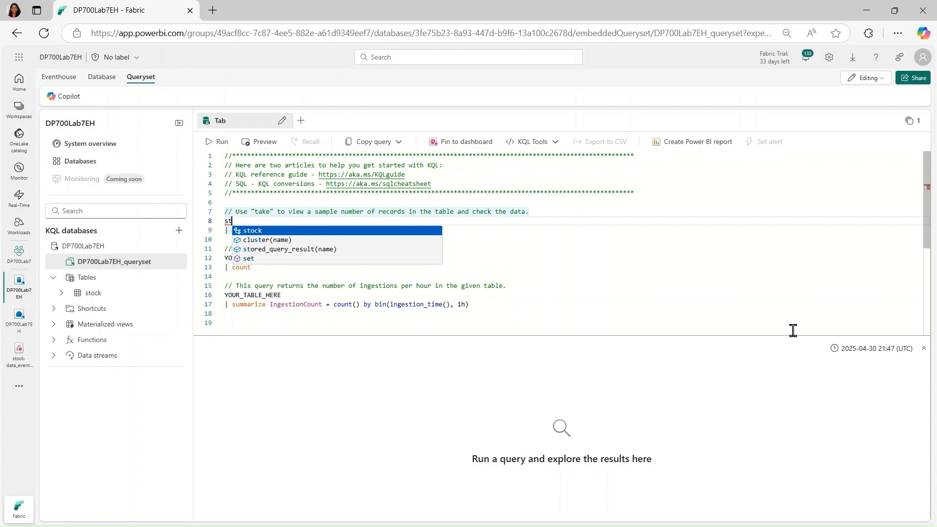
click(260, 232)
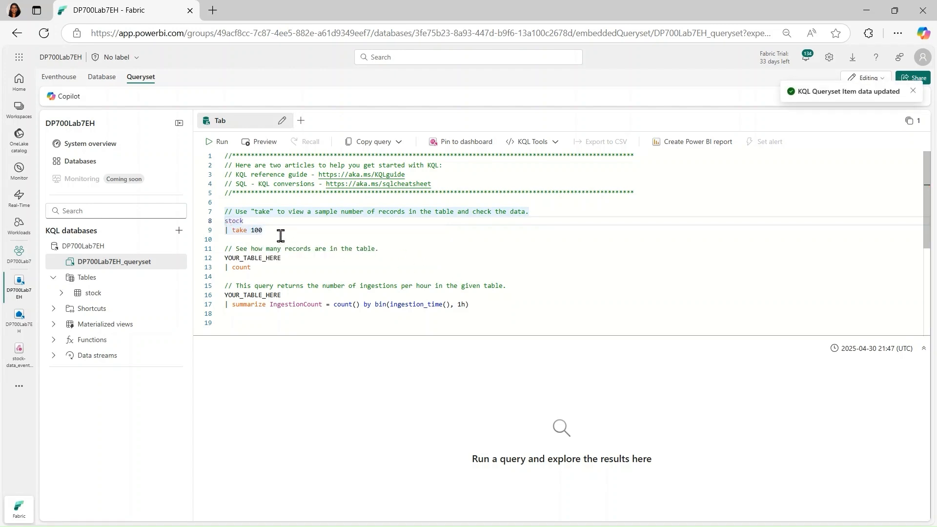
drag(266, 231, 220, 224)
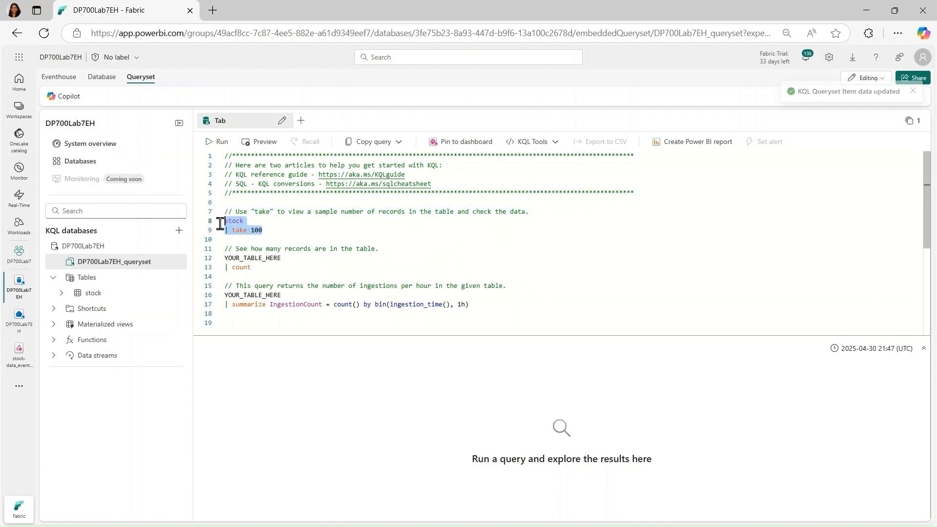
click(213, 144)
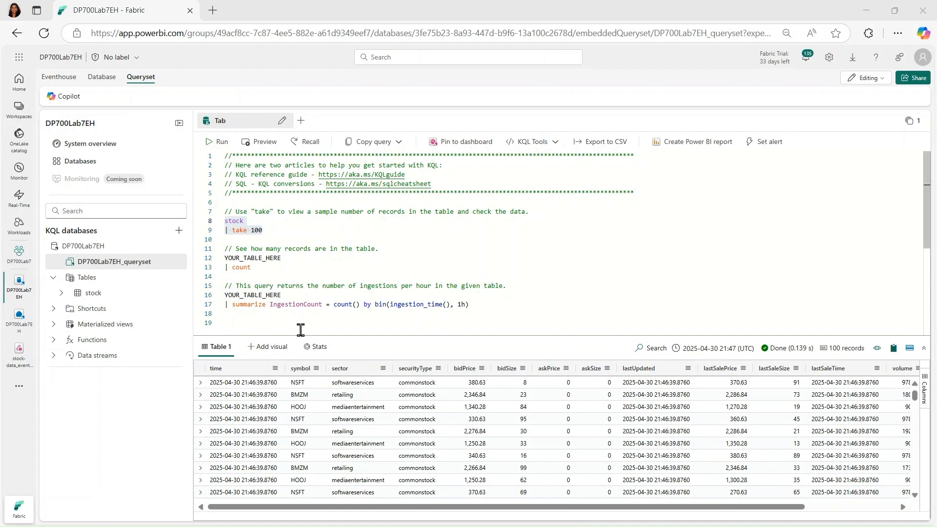
Below the sample queries, add and run a KQL query on stock that returns avgPrice, the average bidPrice by symbol over the last 5 minutes
click(244, 323)
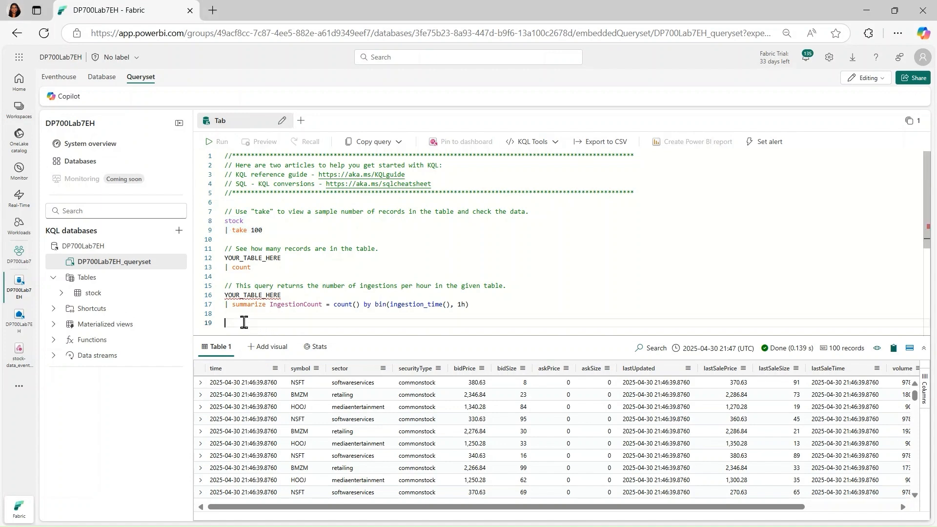
text(stock  | where ["time"] > ago(5m)  | summarize avgPrice = avg(todecimal(bidPrice)) by symbol  | project symbol, avgPrice)
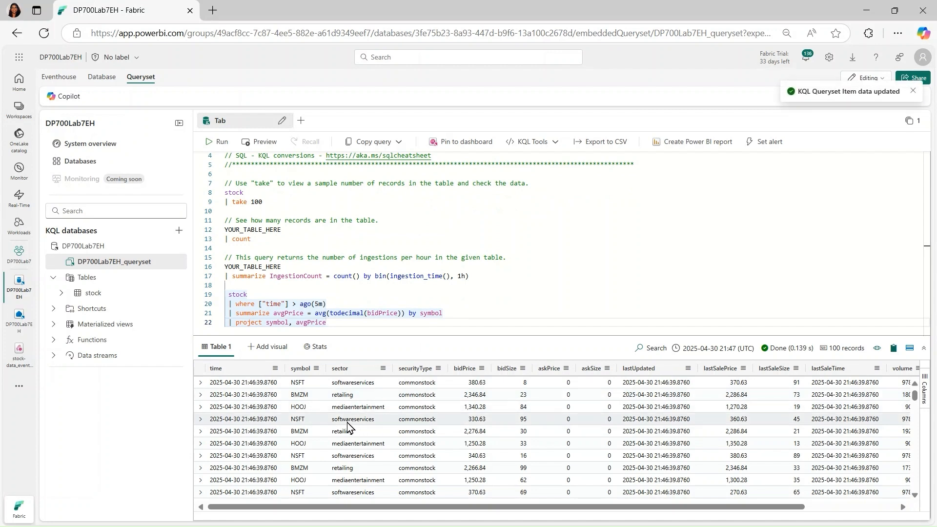
drag(335, 323, 227, 298)
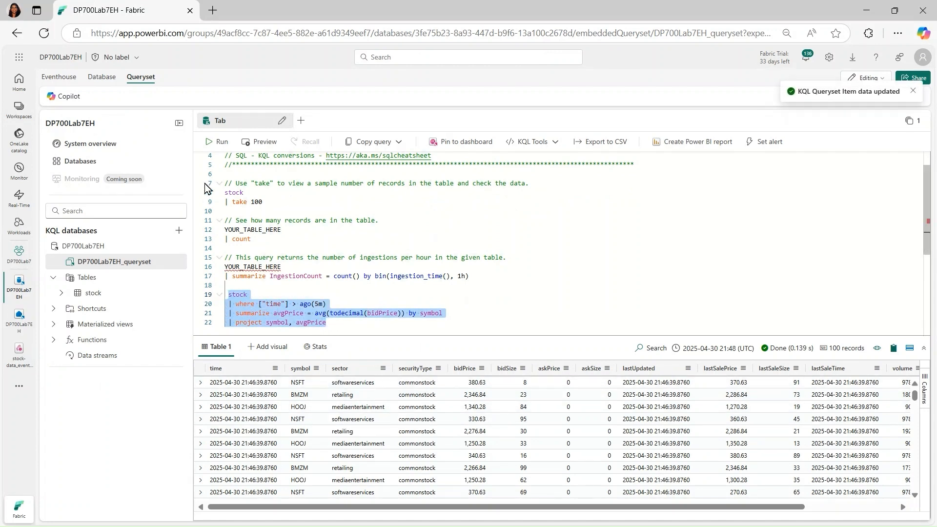
click(210, 143)
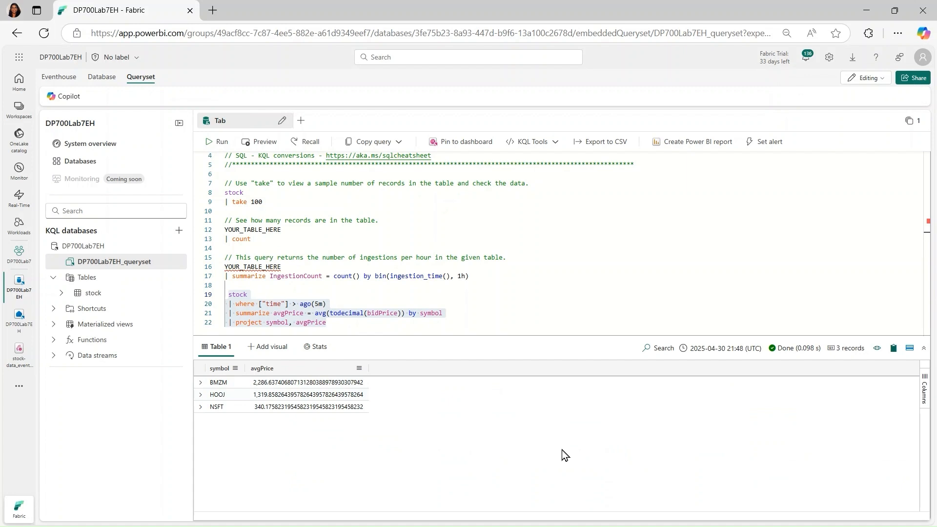
Rerun the average bid price query several times to check how the streaming results change
click(221, 148)
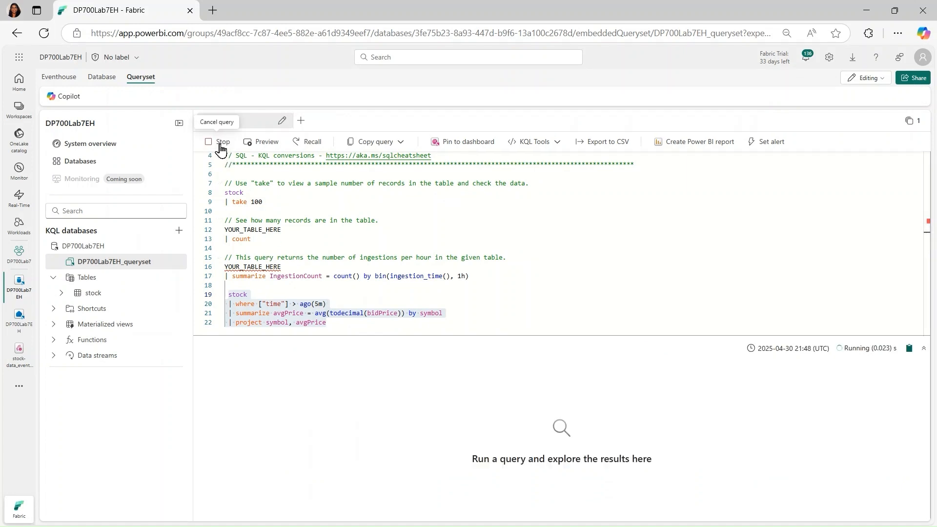
click(220, 148)
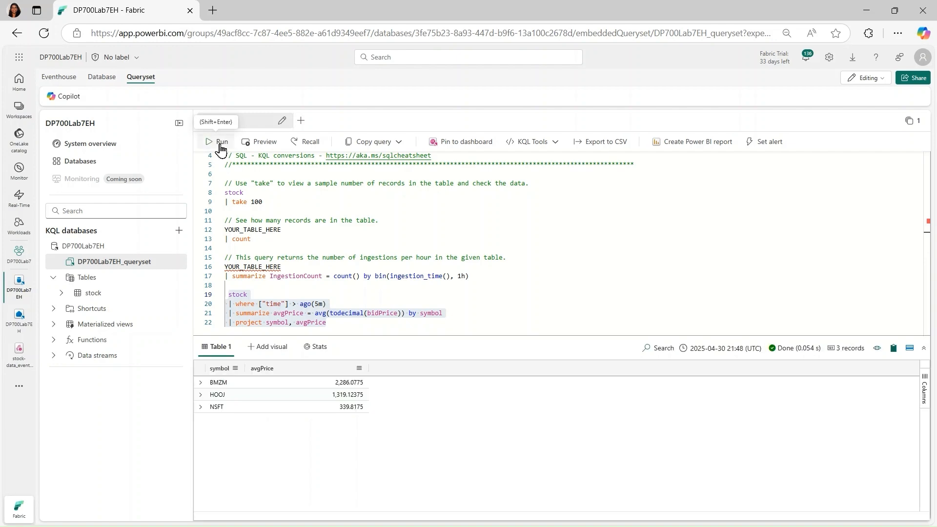
click(220, 148)
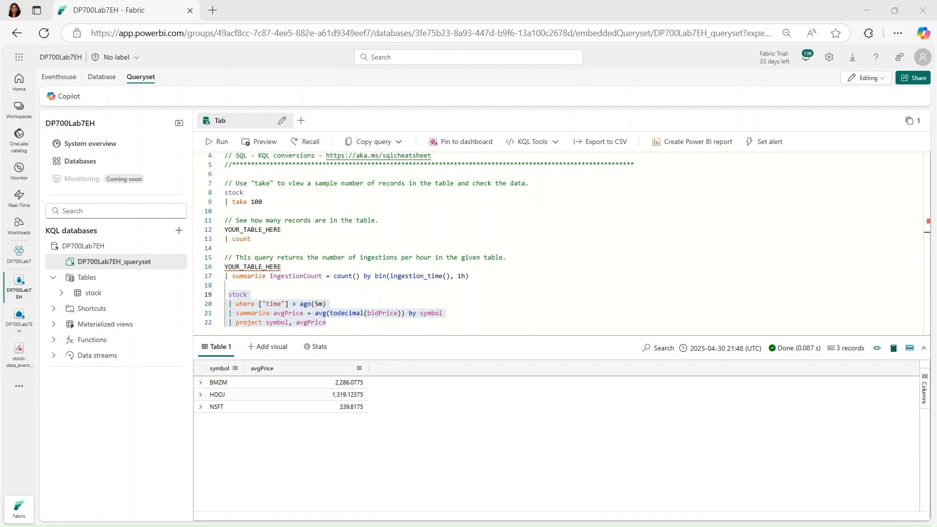
click(222, 142)
Pin the query to a new dashboard named Stock Dashboard with the tile name Average Prices, and open the dashboard
click(466, 147)
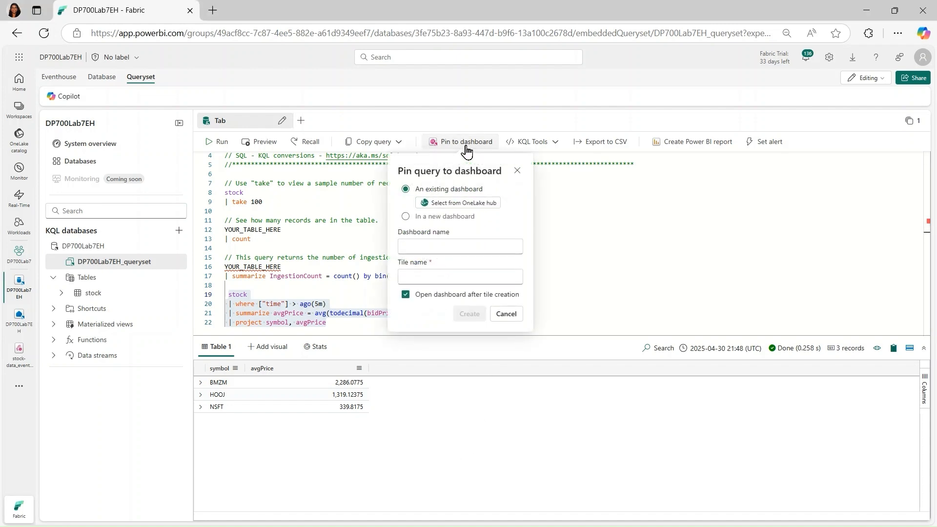
click(442, 218)
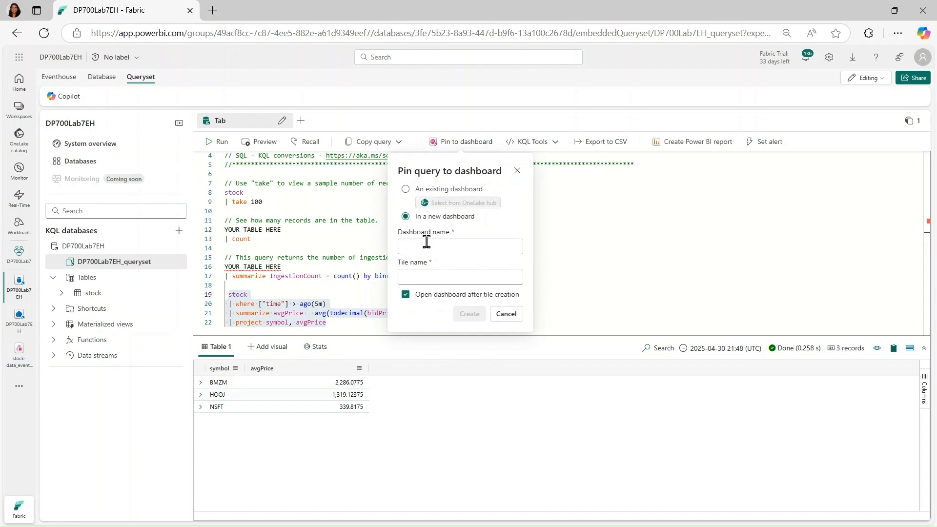
click(427, 242)
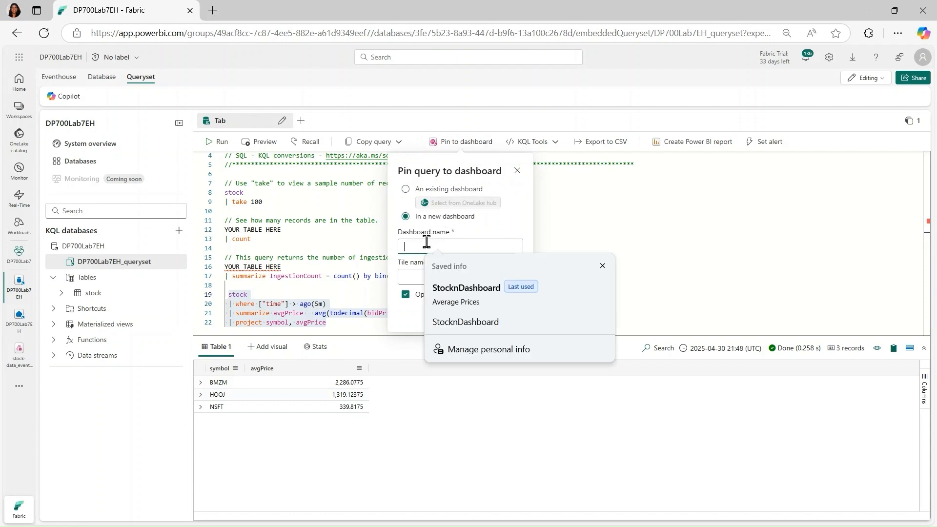
click(471, 291)
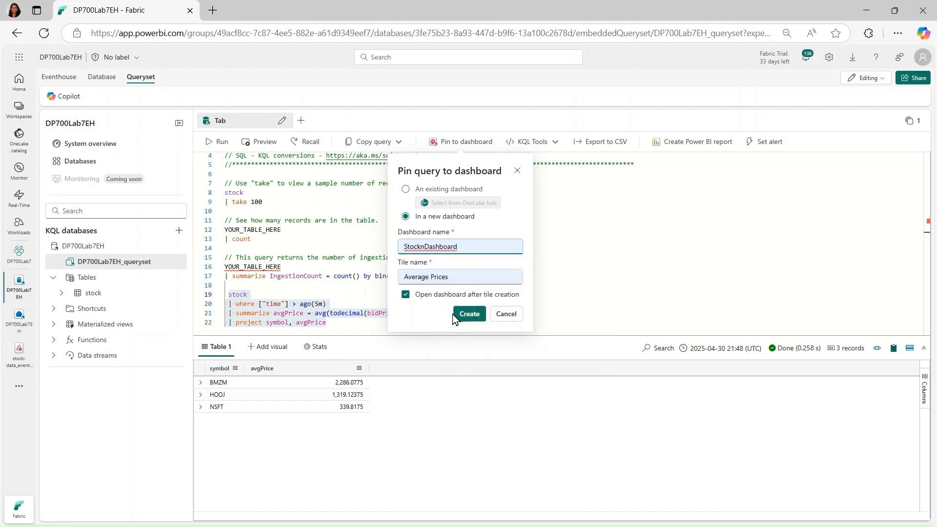
click(427, 246)
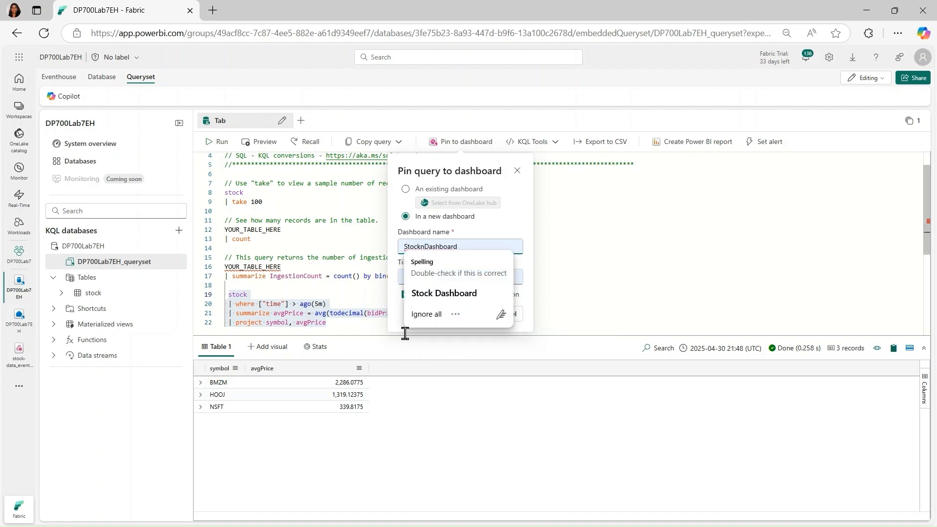
key(BackSpace)
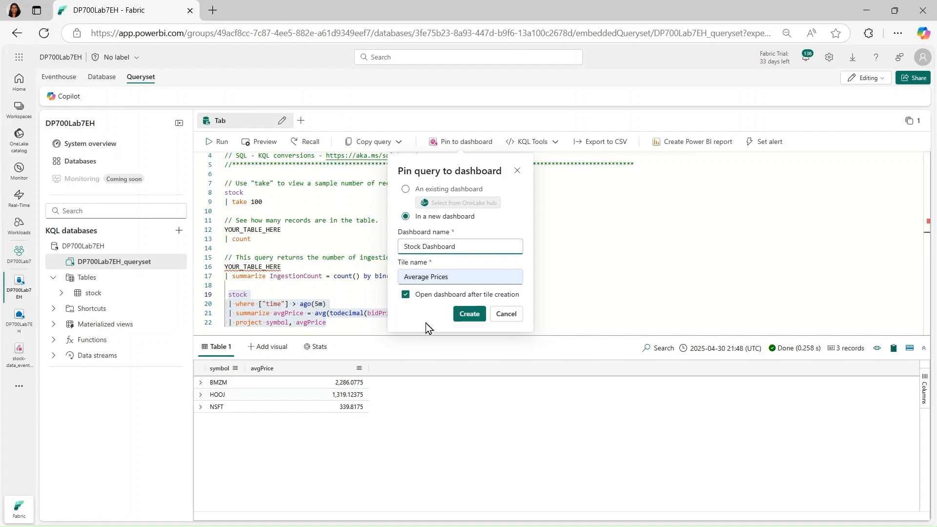
click(466, 317)
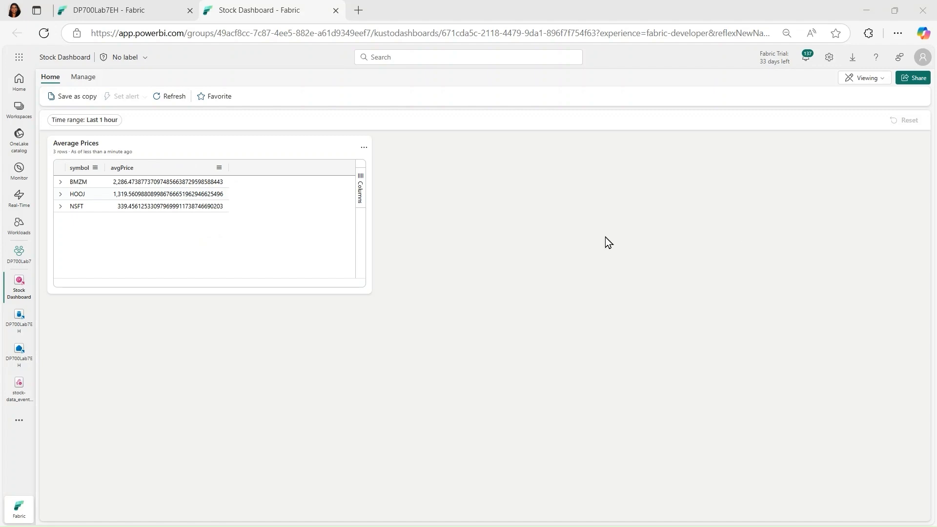
Switch the dashboard to editing mode, set the Average Prices tile's visual type to Column chart and apply the change
click(884, 82)
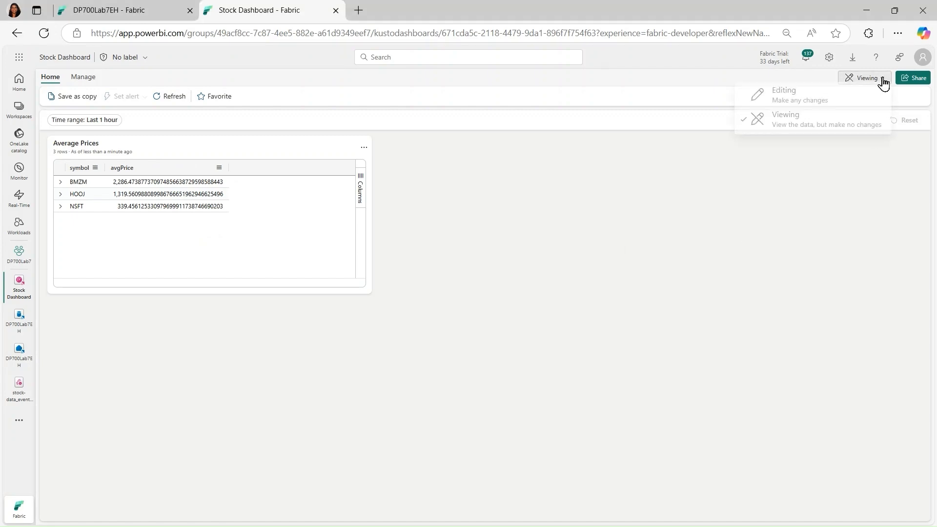
click(781, 99)
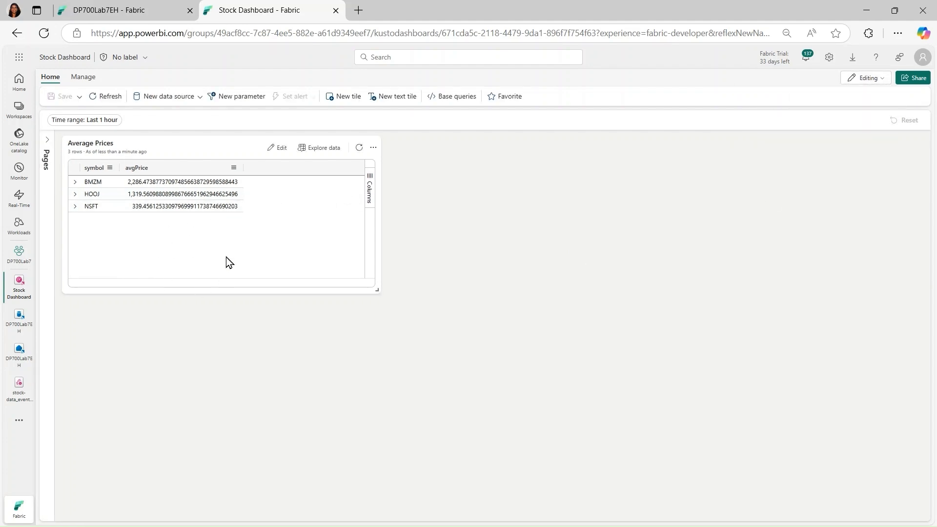
click(278, 149)
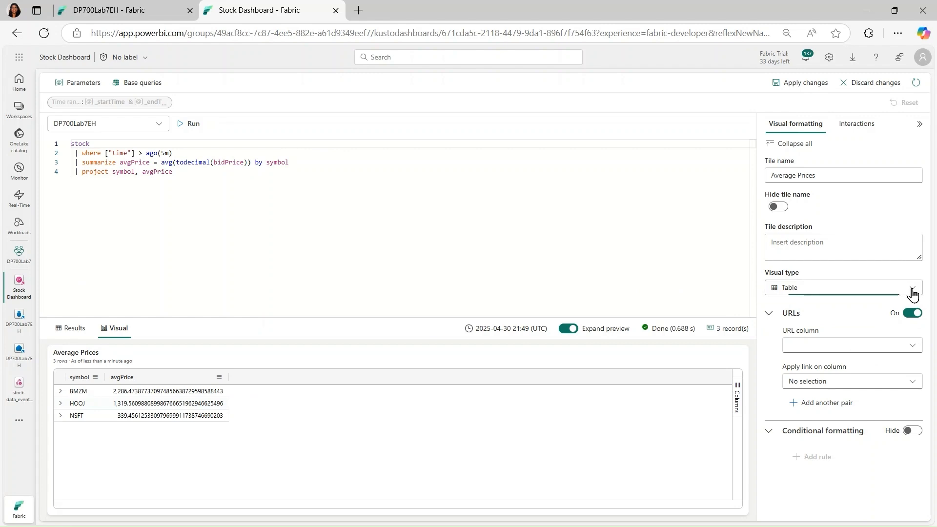
click(913, 288)
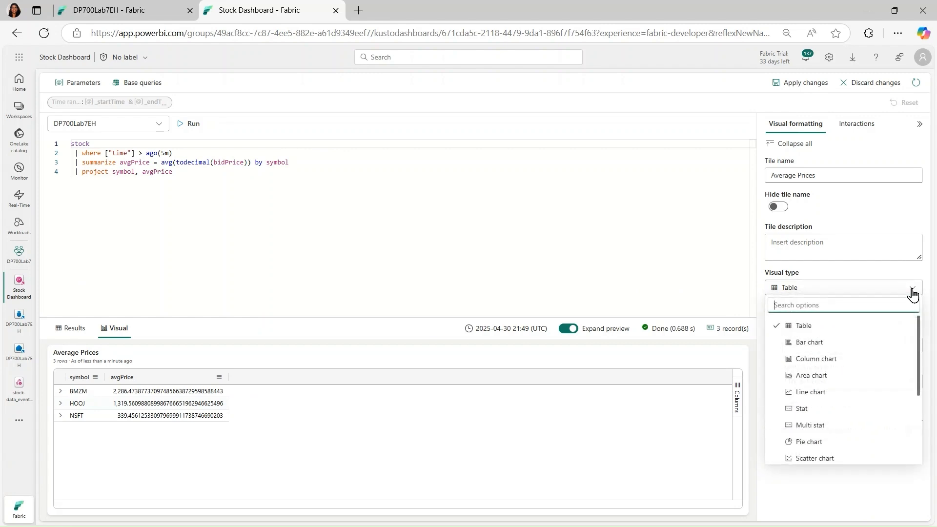
click(805, 362)
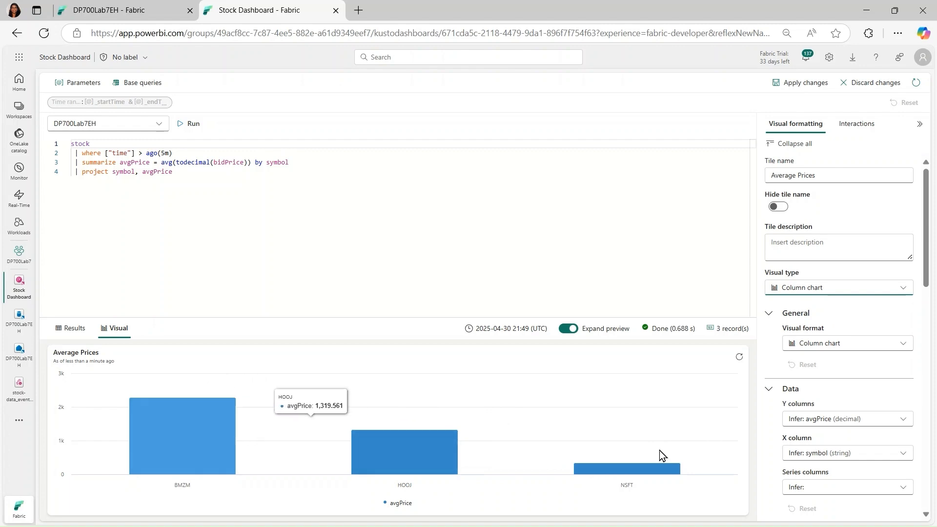
mouse_move(930, 232)
mouse_down()
mouse_move(922, 451)
mouse_move(923, 225)
mouse_up()
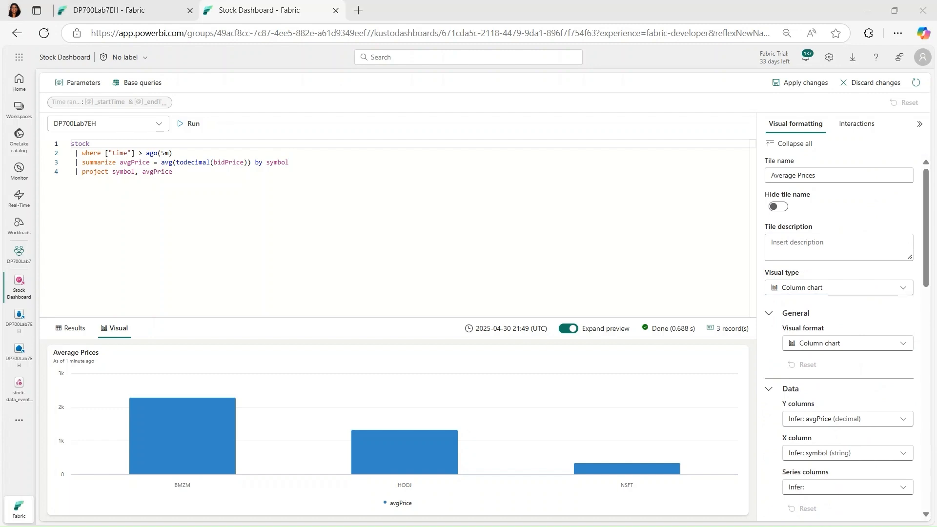
click(788, 92)
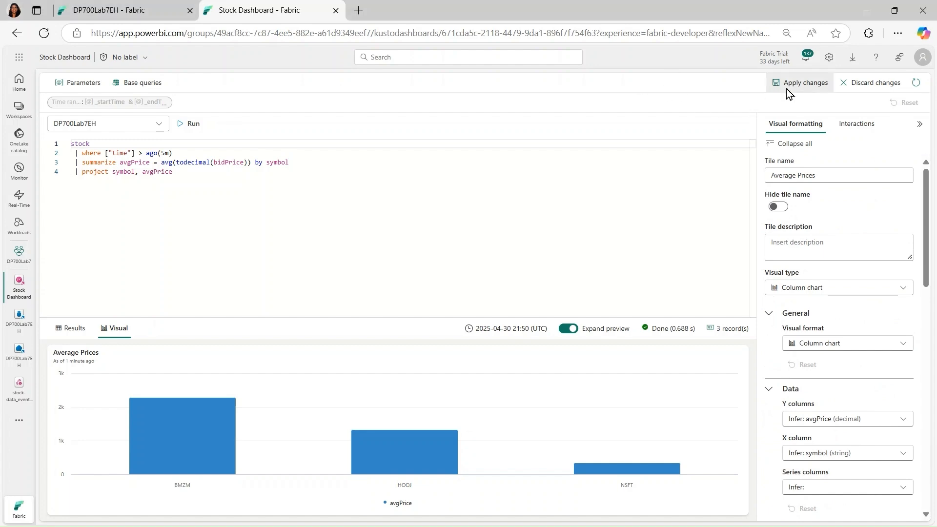
click(789, 92)
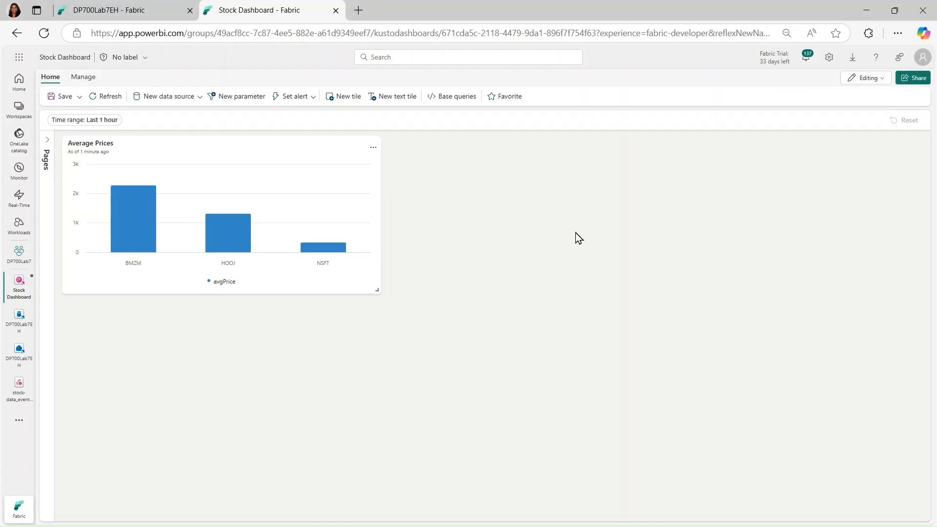
Refresh the Average Prices tile repeatedly to check the chart against the latest streaming data
mouse_move(350, 176)
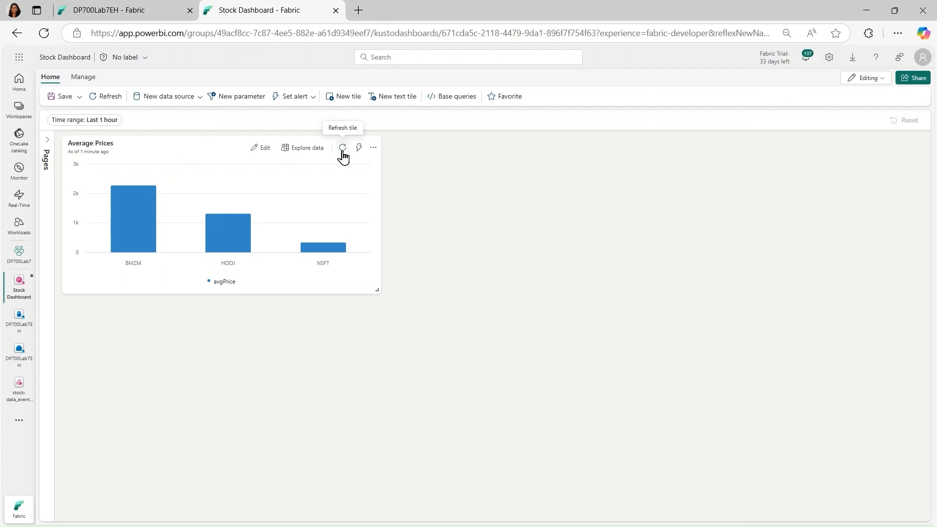
click(342, 152)
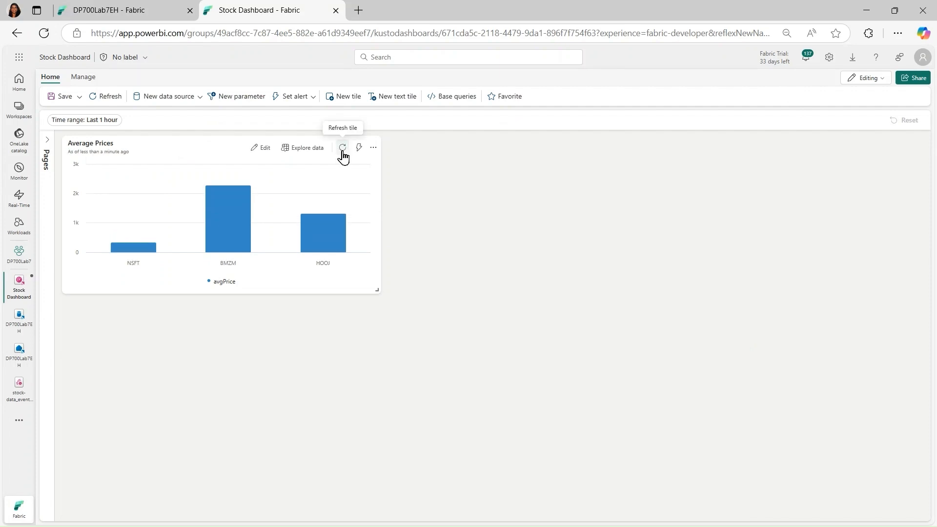
click(342, 152)
click(342, 152)
click(342, 152)
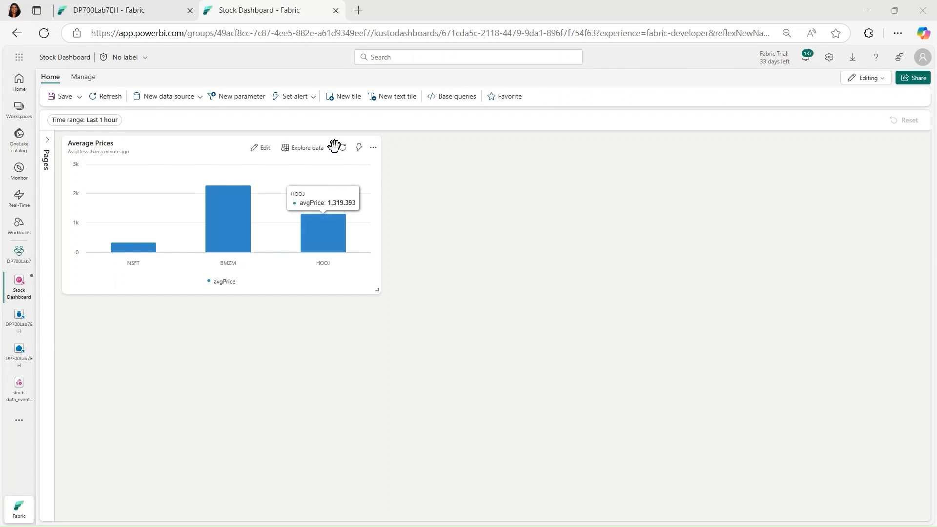
click(342, 152)
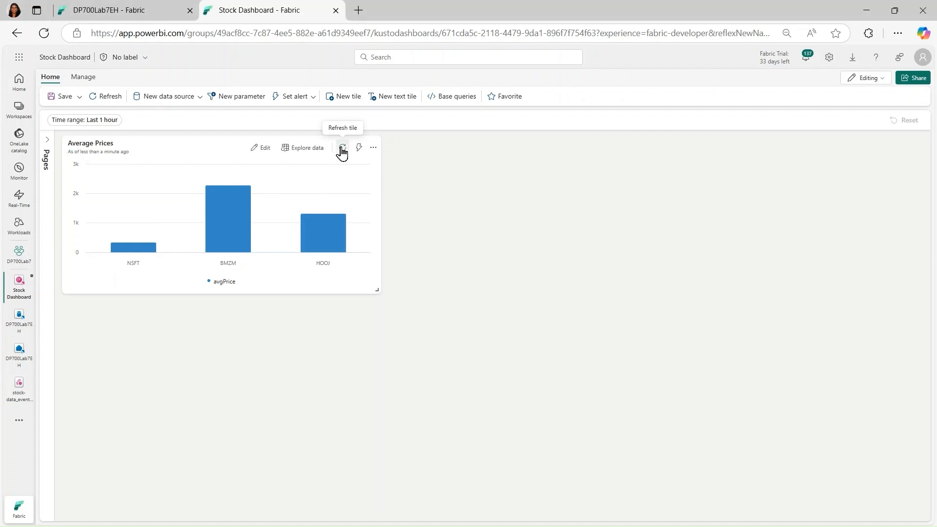
click(343, 148)
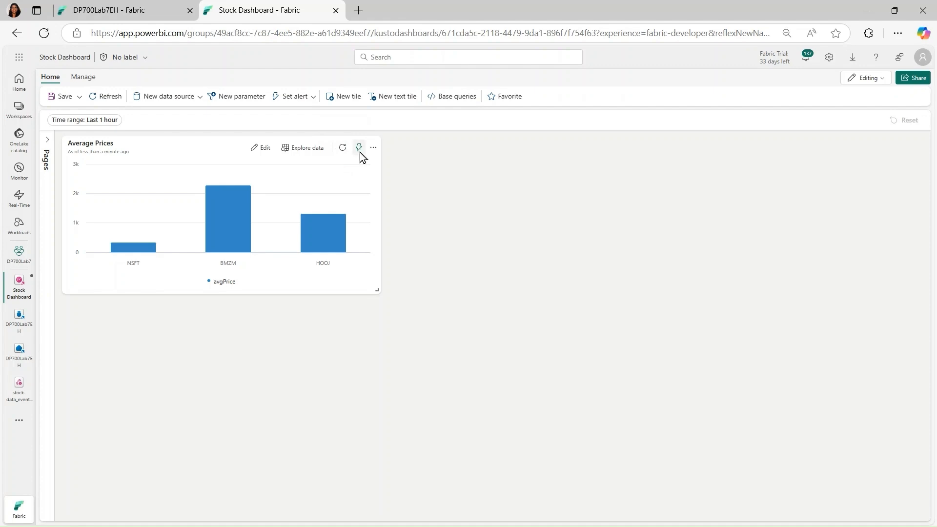
Set up an alert on the Average Prices tile that runs every 5 minutes and triggers when avgPrice increases by 100
click(360, 152)
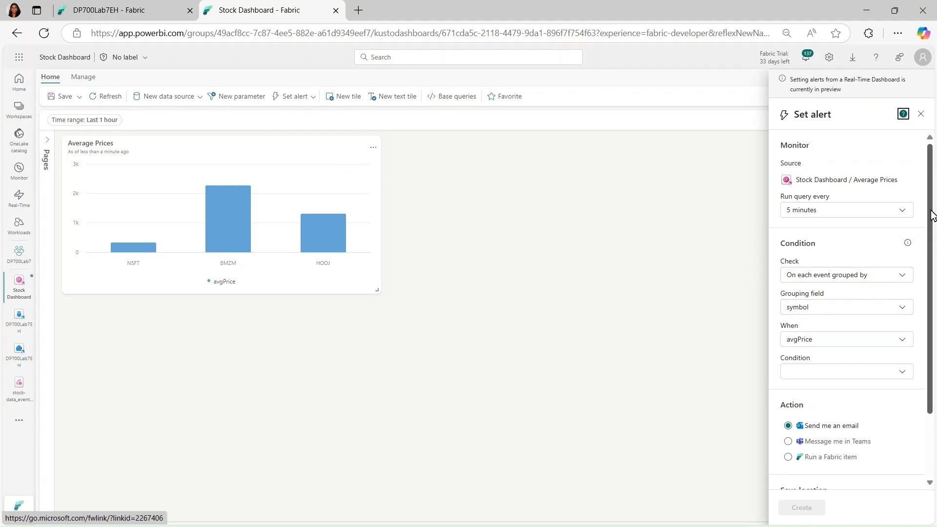
click(907, 215)
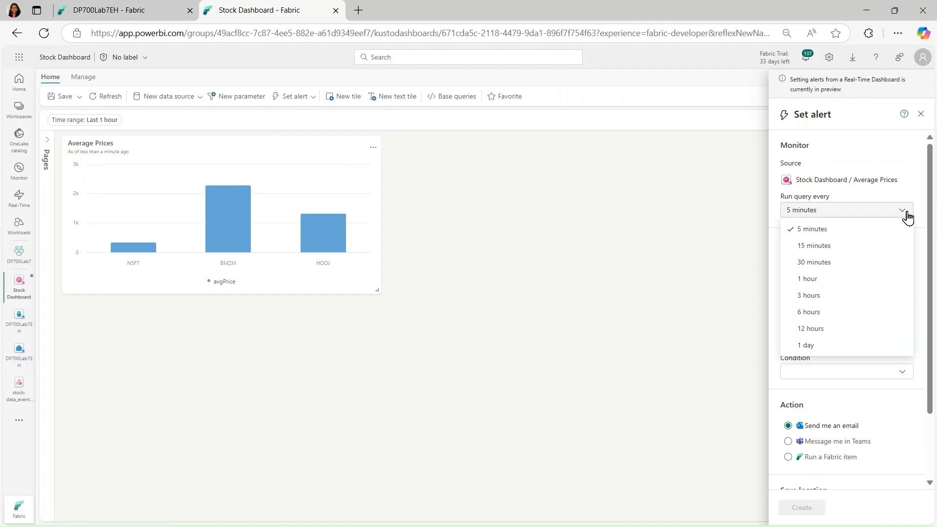
click(920, 183)
drag(929, 183, 929, 223)
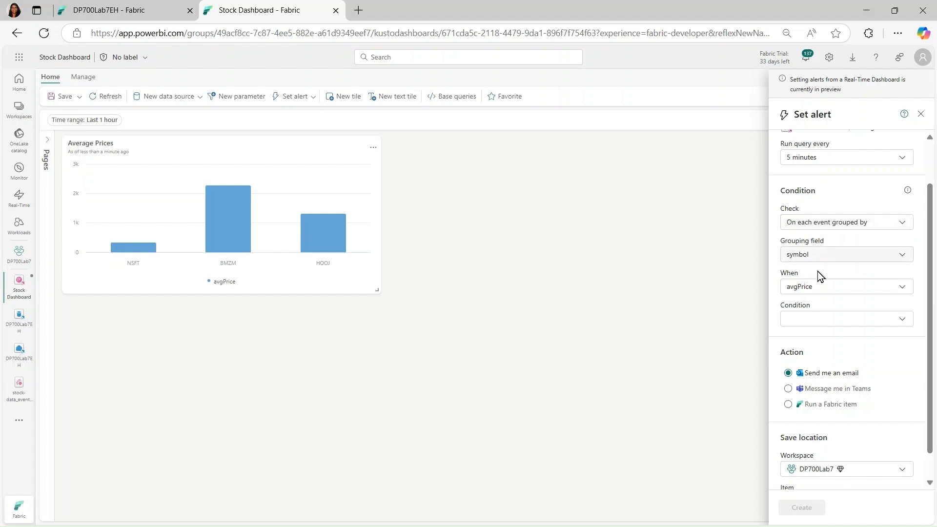
click(813, 322)
drag(904, 380, 906, 462)
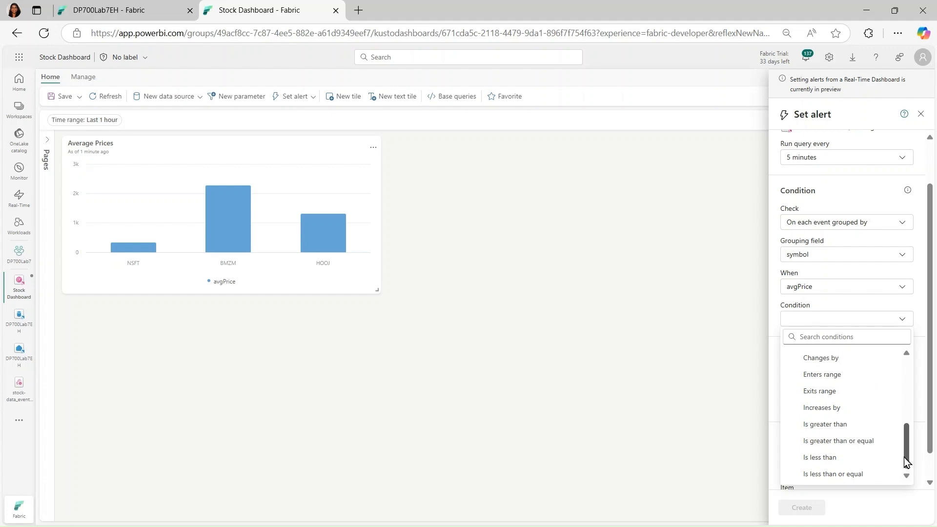
click(822, 407)
click(818, 354)
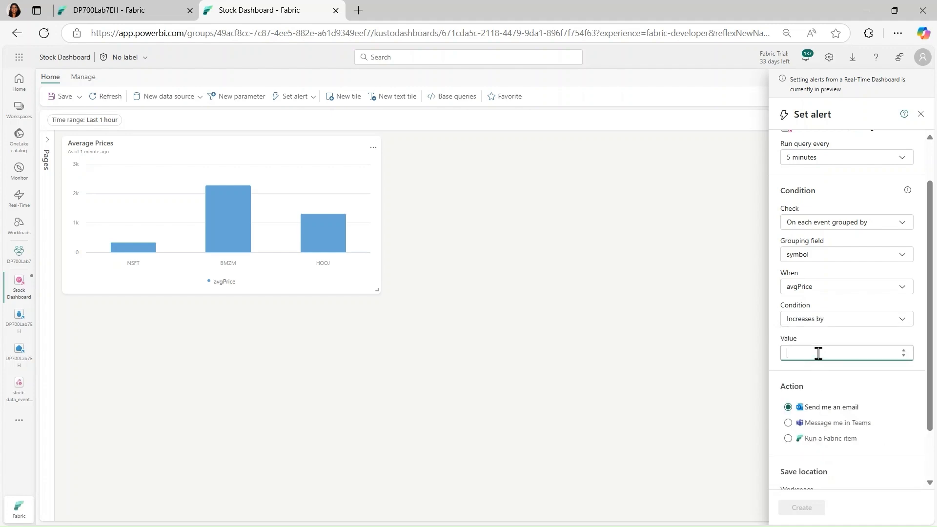
text(100)
Save the alert to a new item named My activator in workspace DP700Lab7 and create it
scroll(928, 254, down, 1)
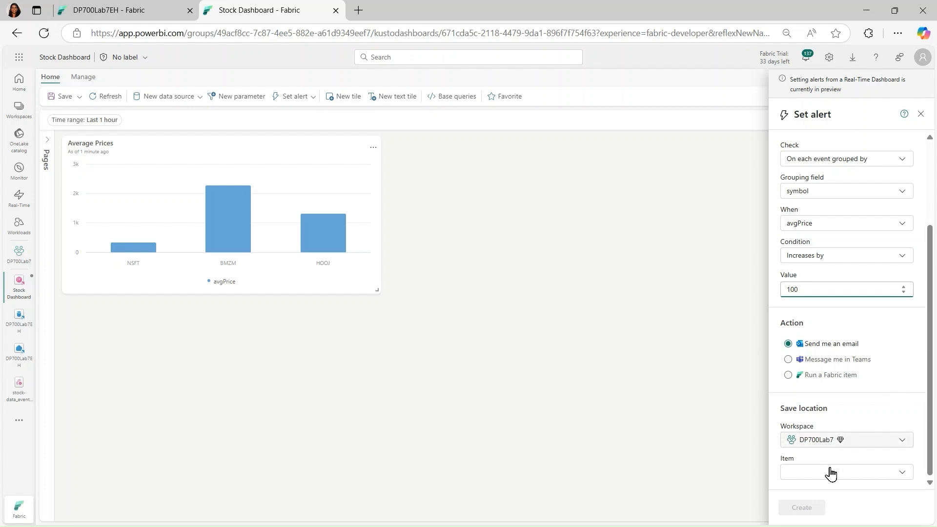
click(906, 472)
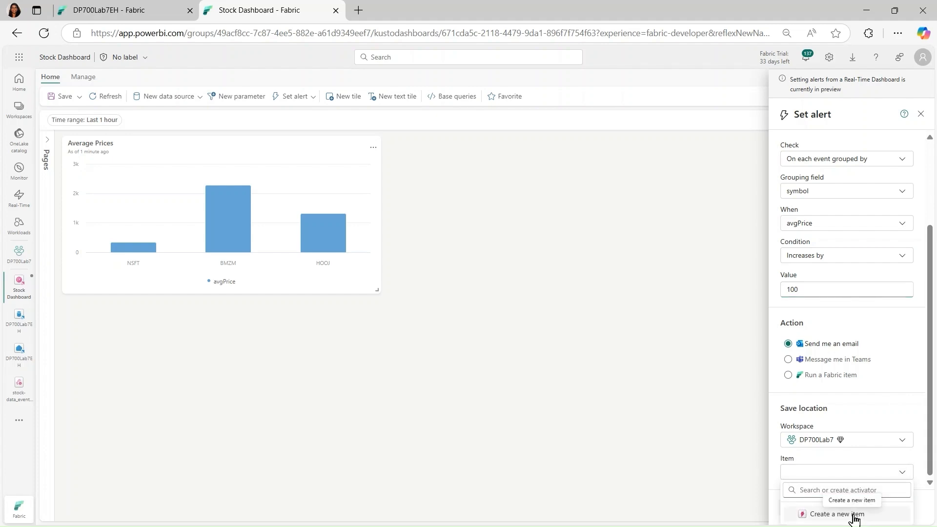
click(853, 515)
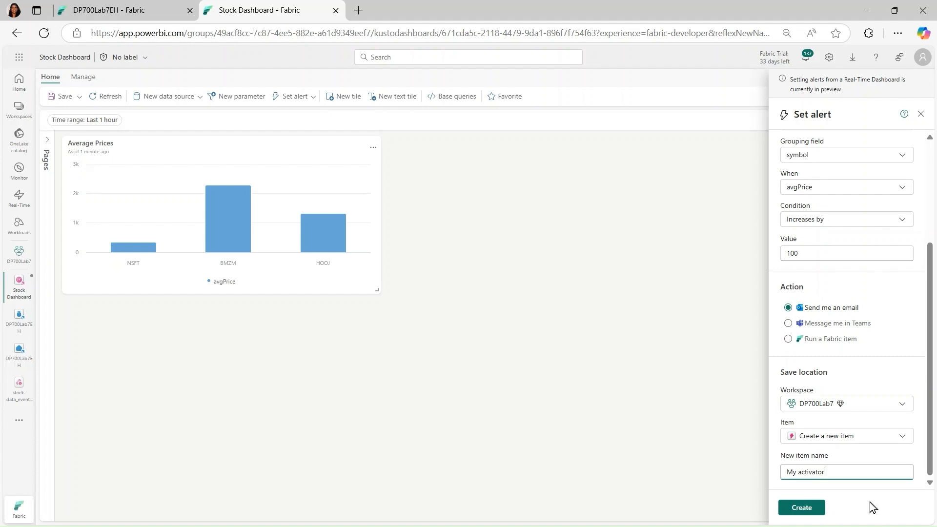
click(798, 509)
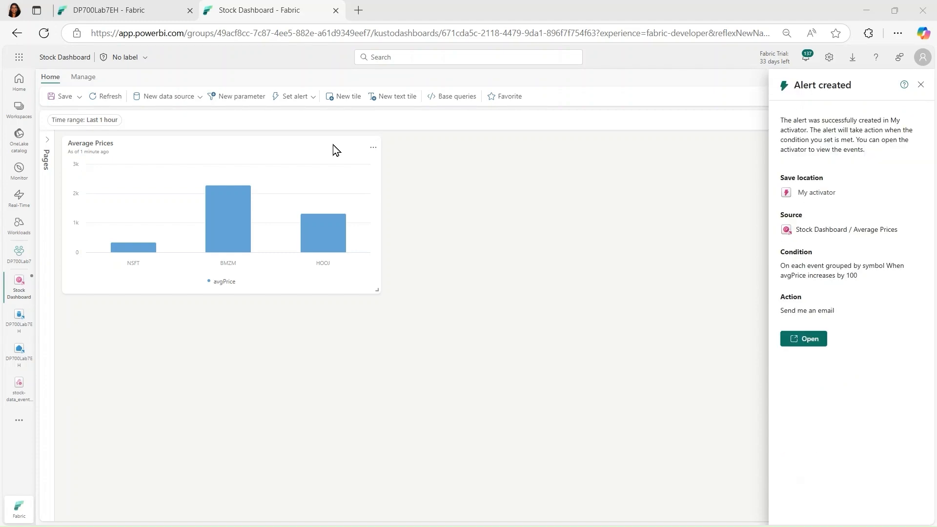
Open the My activator item and inspect the avgPrice points for each symbol in the alert's monitor chart
click(812, 343)
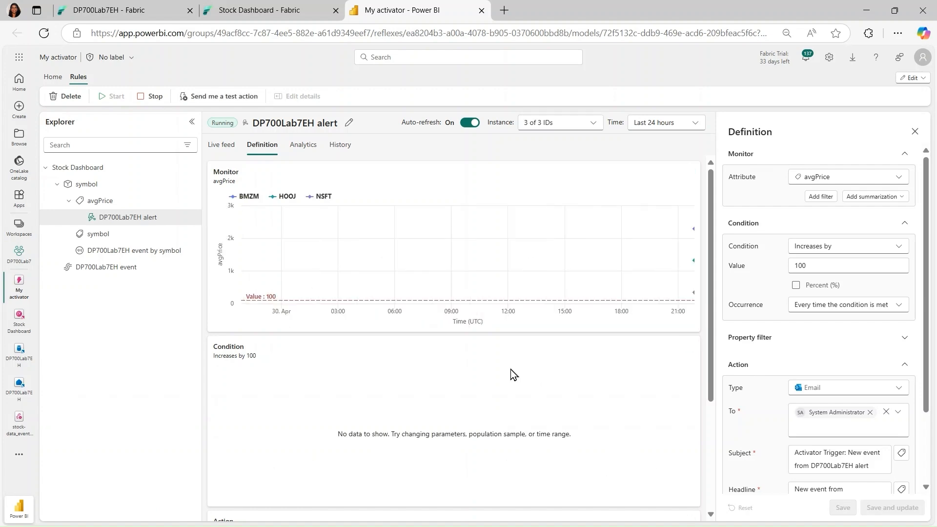
mouse_move(624, 299)
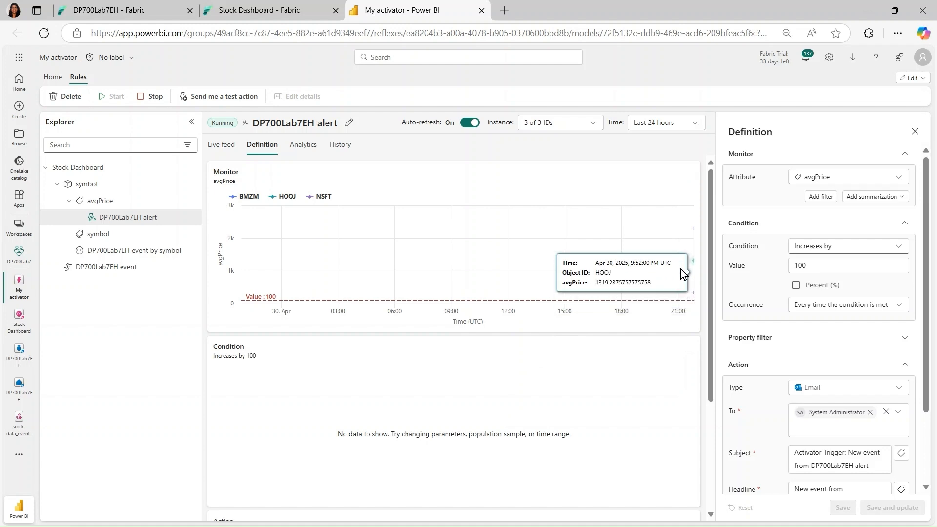
mouse_move(677, 233)
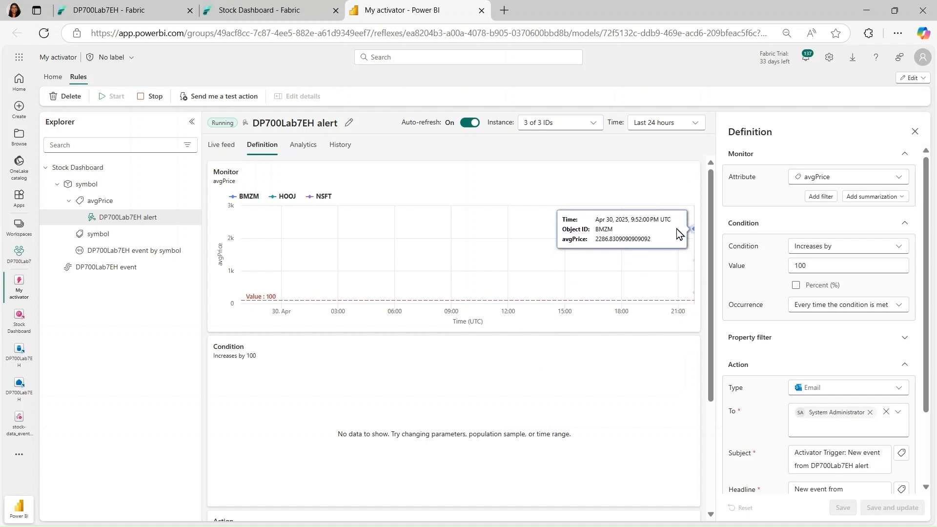